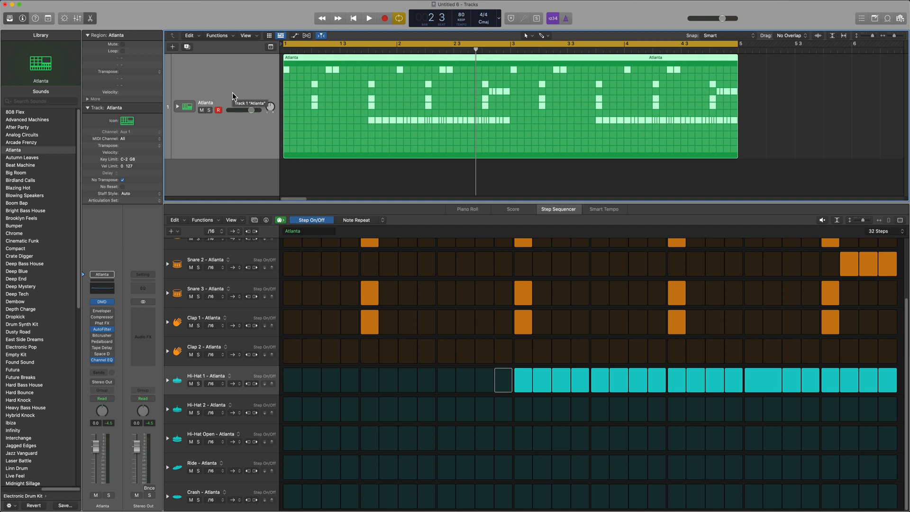
- Look through the Atlanta pattern's drum rows and the kit pads in Drum Machine Designer, and close the plug-in window
scroll(341, 291, up, 3)
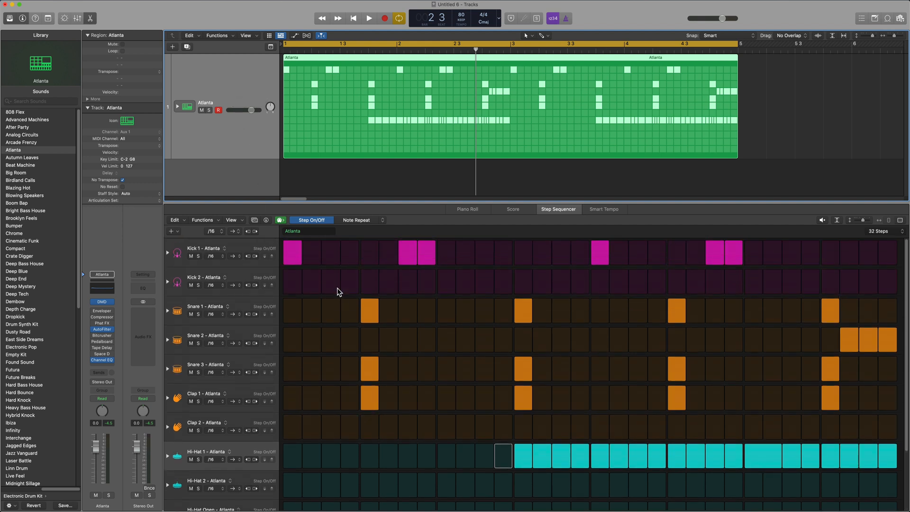
scroll(346, 289, down, 1)
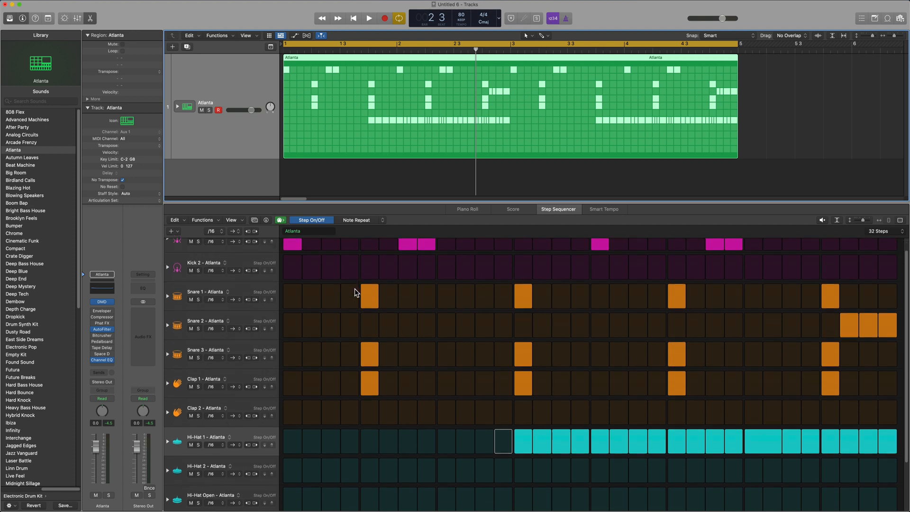
click(103, 302)
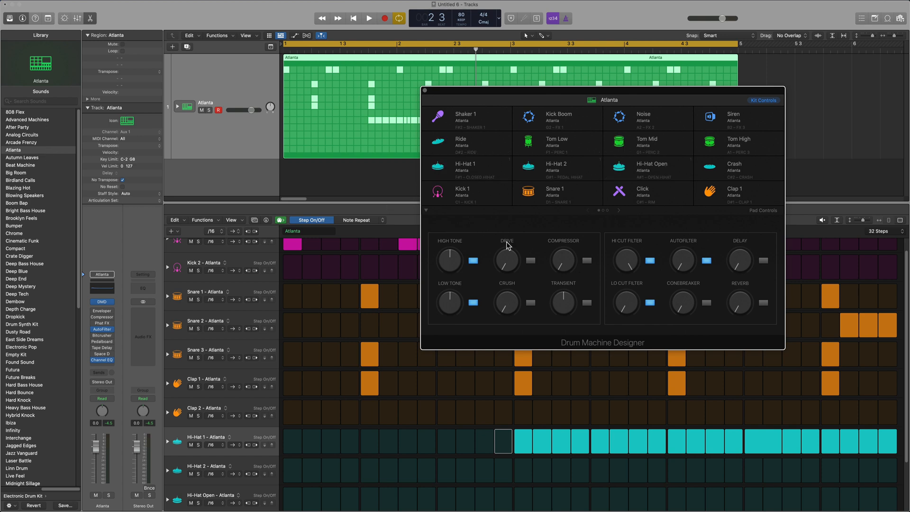
mouse_move(449, 116)
click(425, 90)
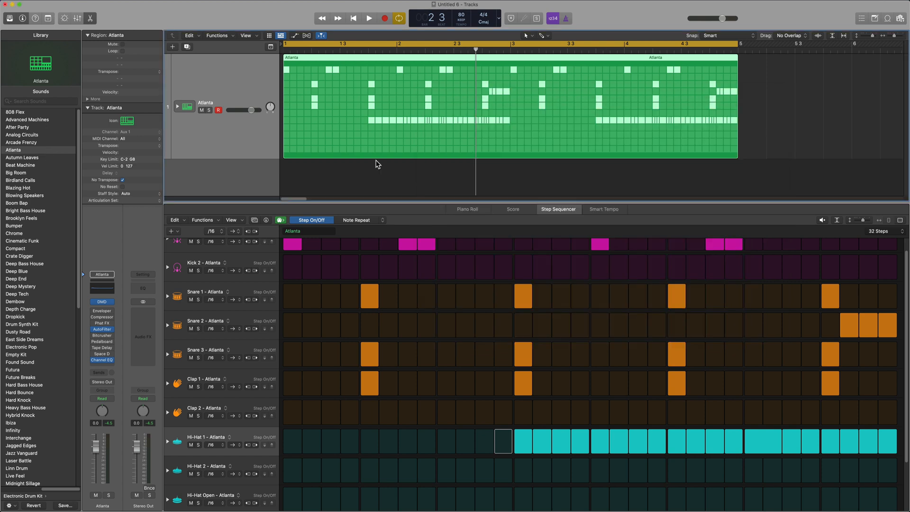
- Turn on steps 1 to 12 of the Hi-Hat 1 row and expand the row to show its Velocity and Note Repeat subrows
scroll(260, 258, down, 1)
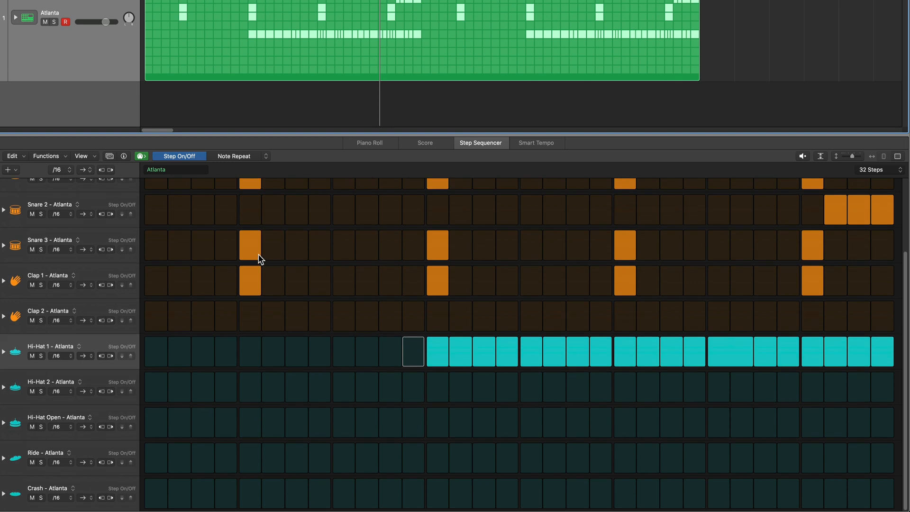
drag(152, 361, 415, 357)
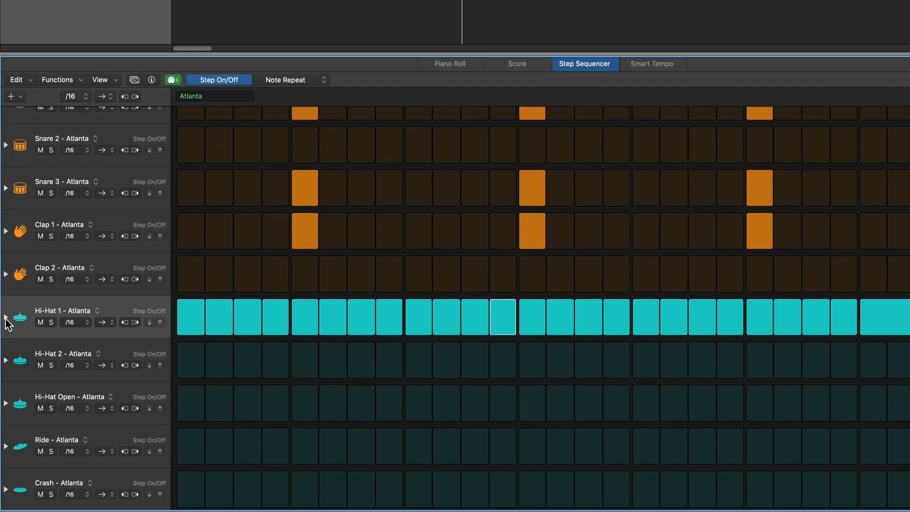
click(4, 352)
scroll(71, 299, down, 2)
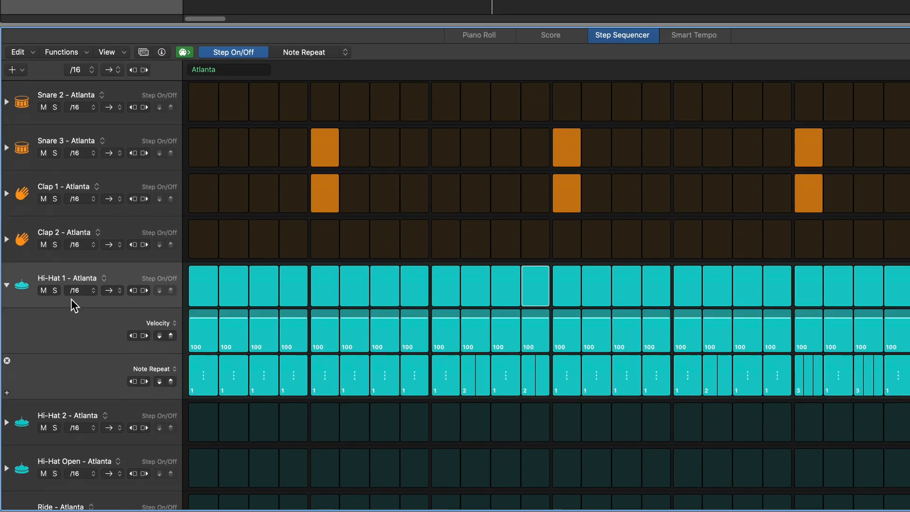
- Check the Clap 2 row's subrows and the parameters available for the Hi-Hat 1 second subrow, keeping Note Repeat
click(7, 234)
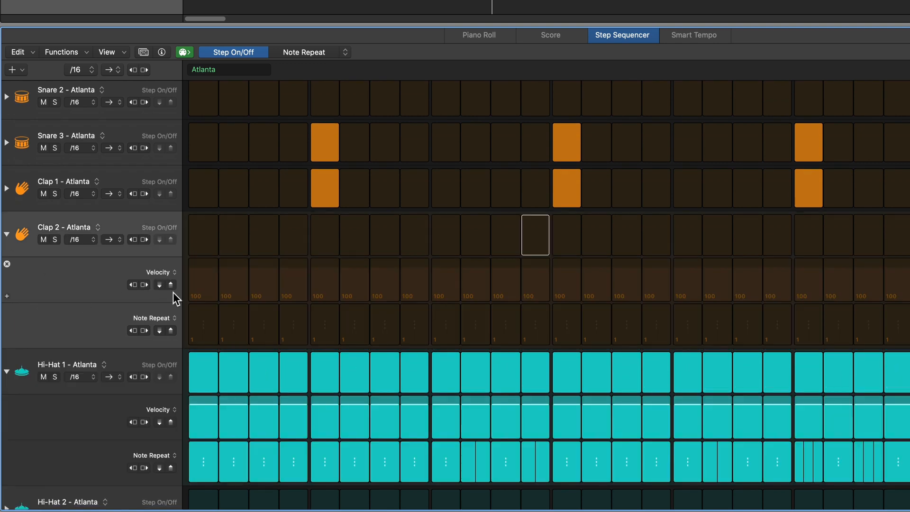
click(6, 234)
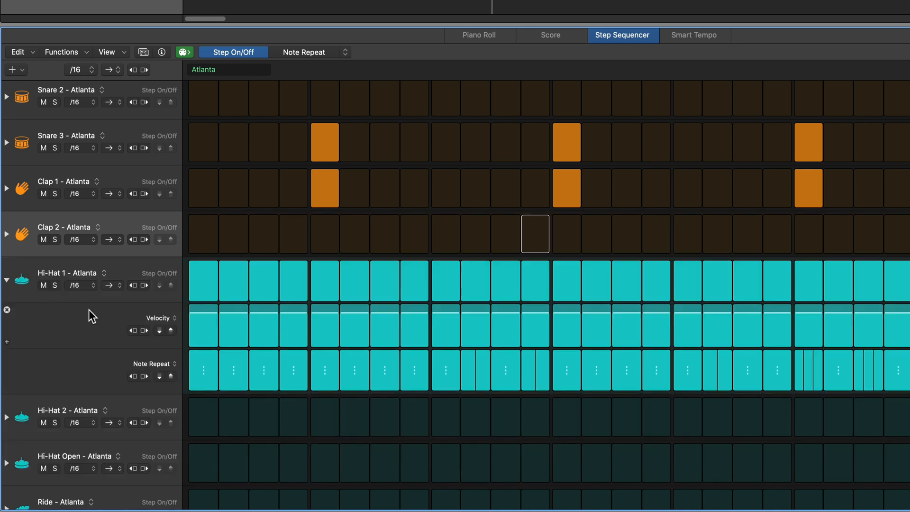
click(156, 364)
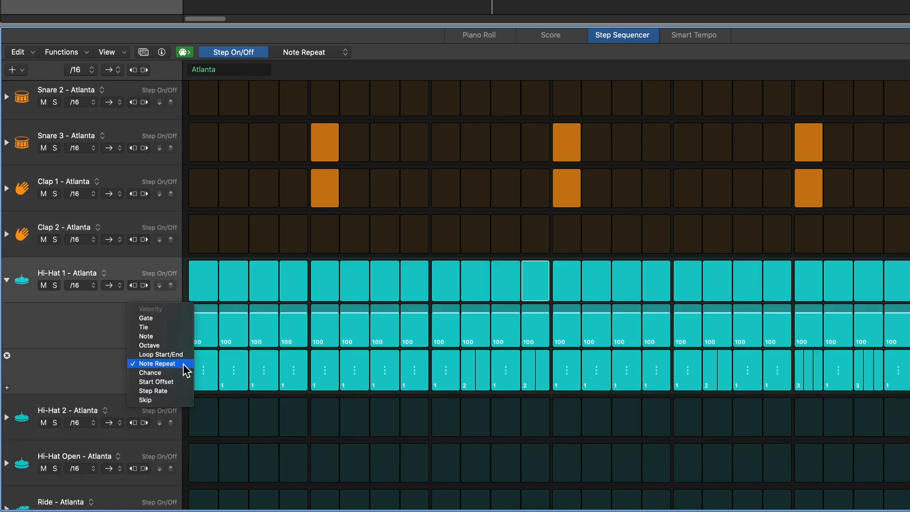
click(183, 364)
- View the whole pattern in Note Repeat edit mode, check the other available modes, and return to Step On/Off
click(320, 53)
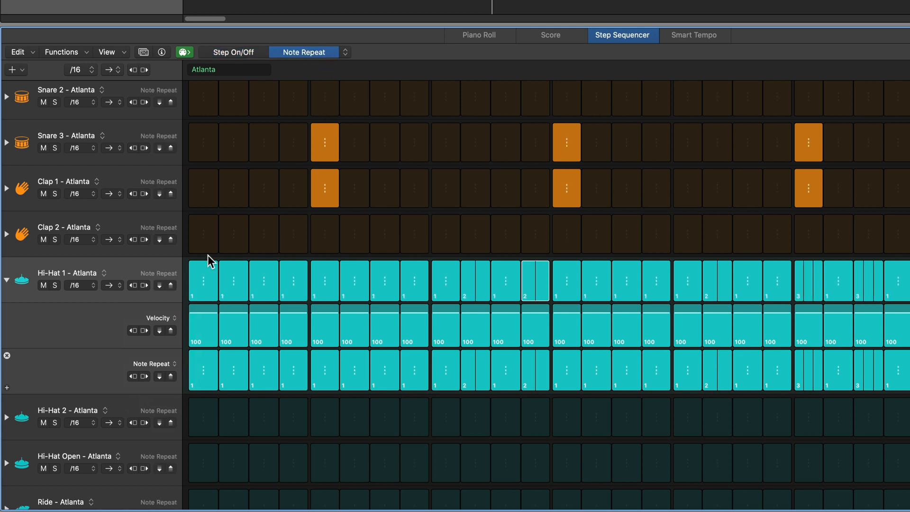
click(346, 53)
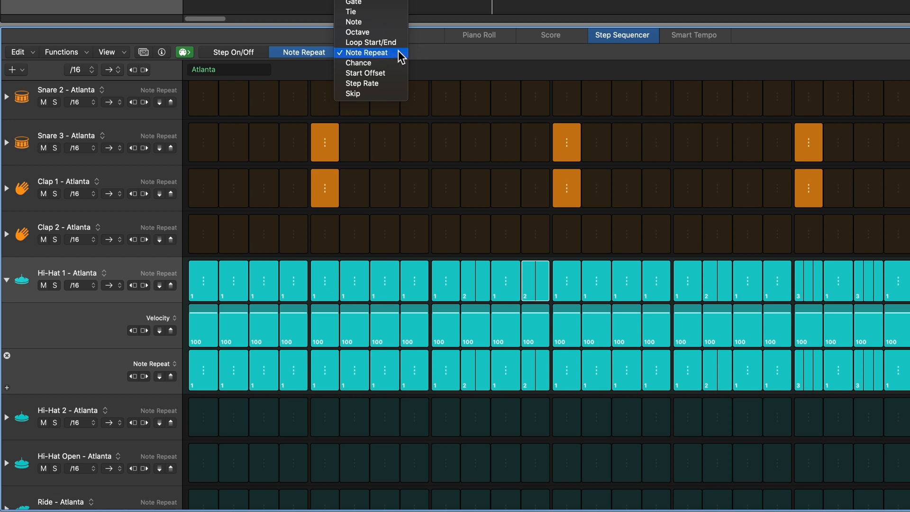
click(238, 47)
click(238, 46)
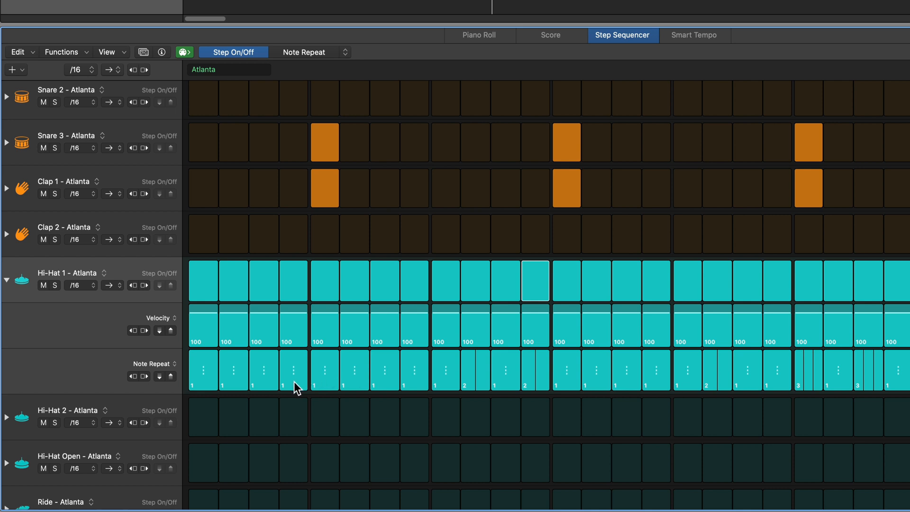
- Set Hi-Hat 1 note repeats to 2 on step 2, 3 on steps 5, 6 and 14, and 5 on step 9, and play the pattern
click(237, 385)
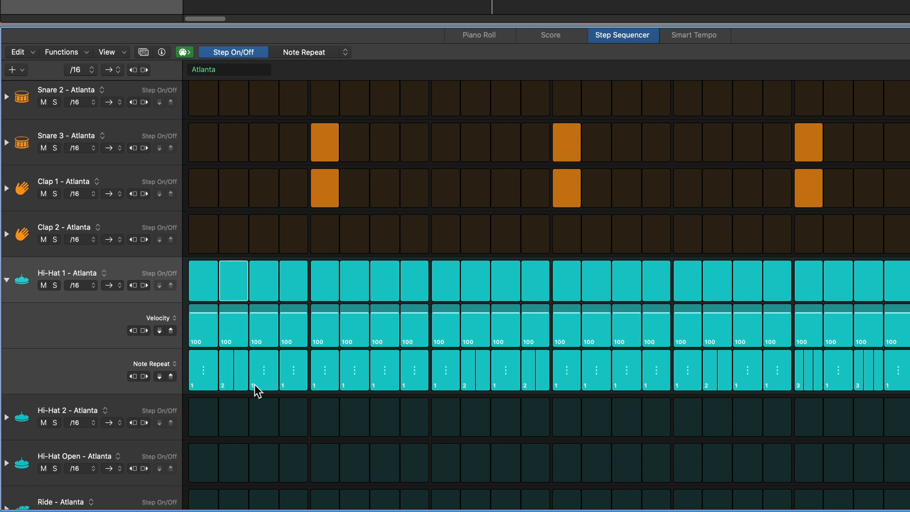
drag(332, 382, 363, 377)
click(362, 383)
drag(453, 380, 457, 380)
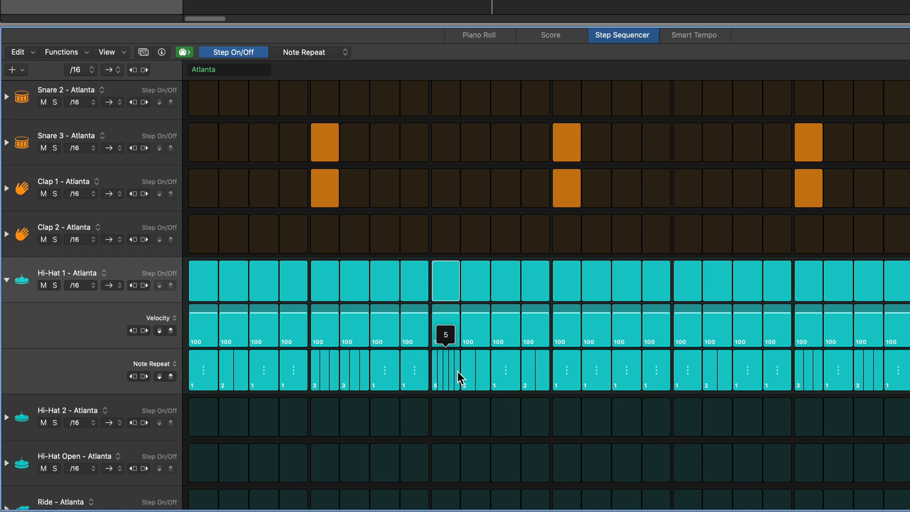
click(593, 383)
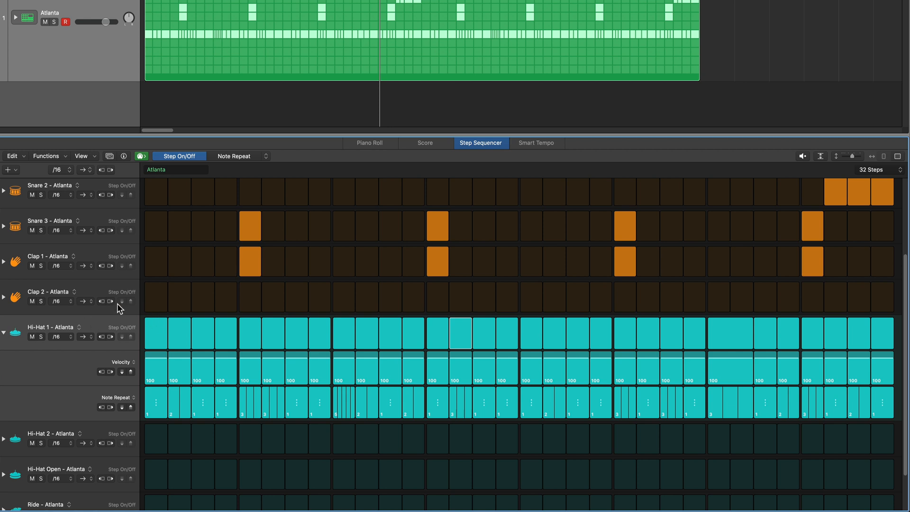
key(space)
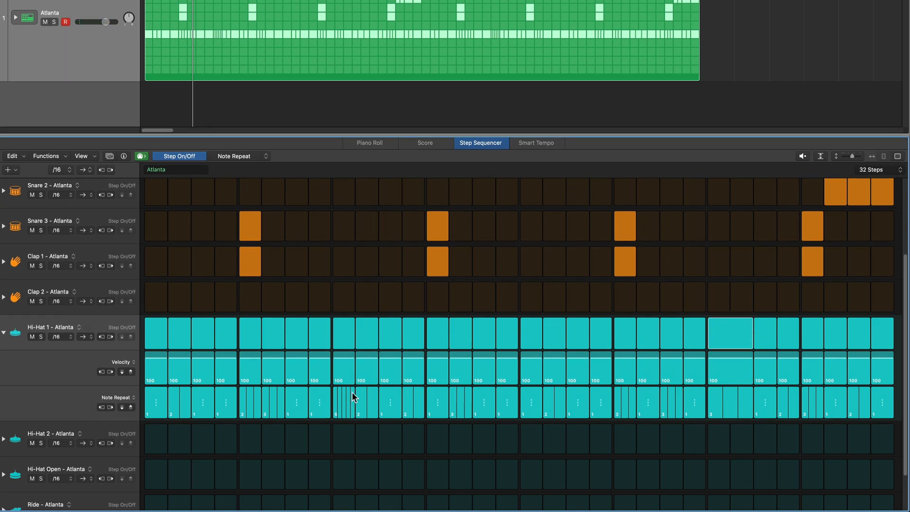
- Change the Hi-Hat 1 Velocity subrow to Tie, separate steps 25 and 26, and tie them together again
click(130, 361)
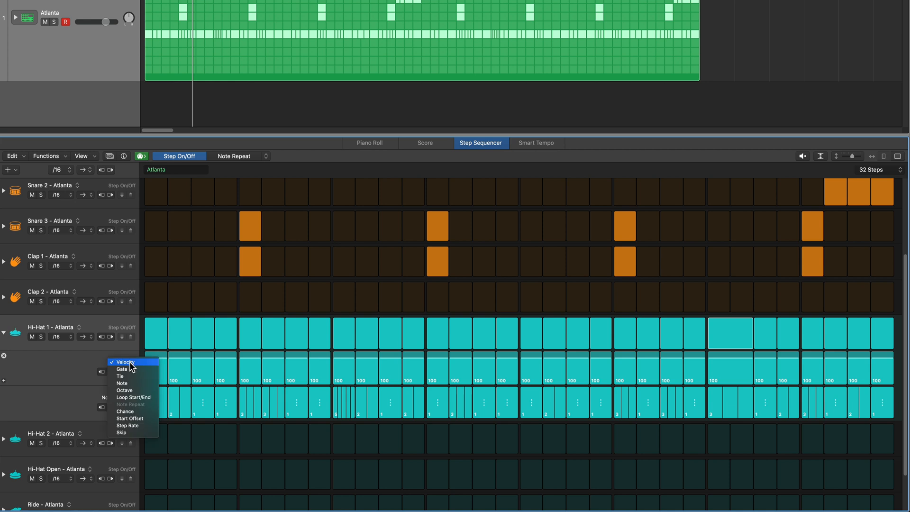
click(132, 373)
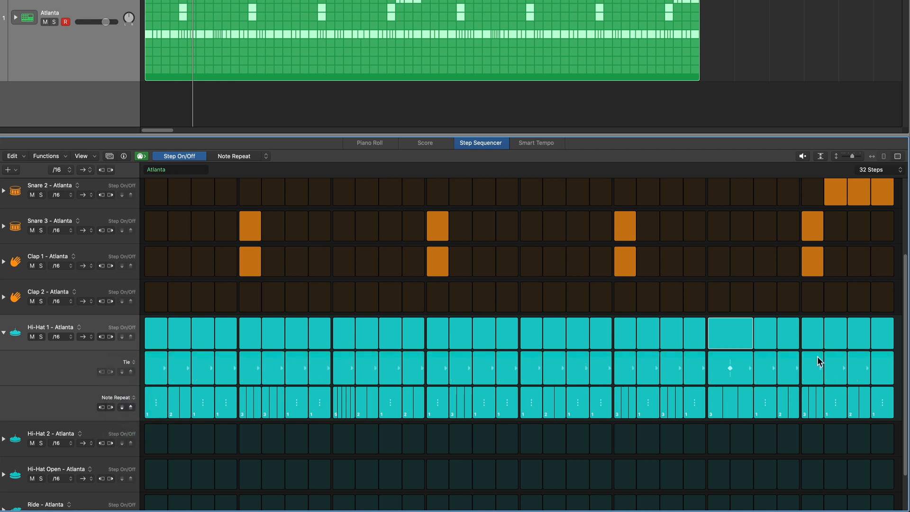
click(721, 338)
click(718, 338)
click(724, 360)
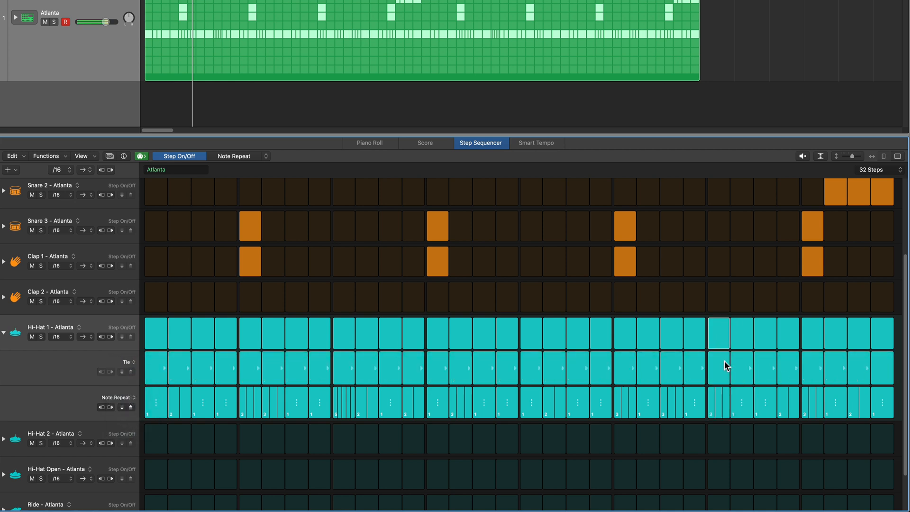
click(729, 369)
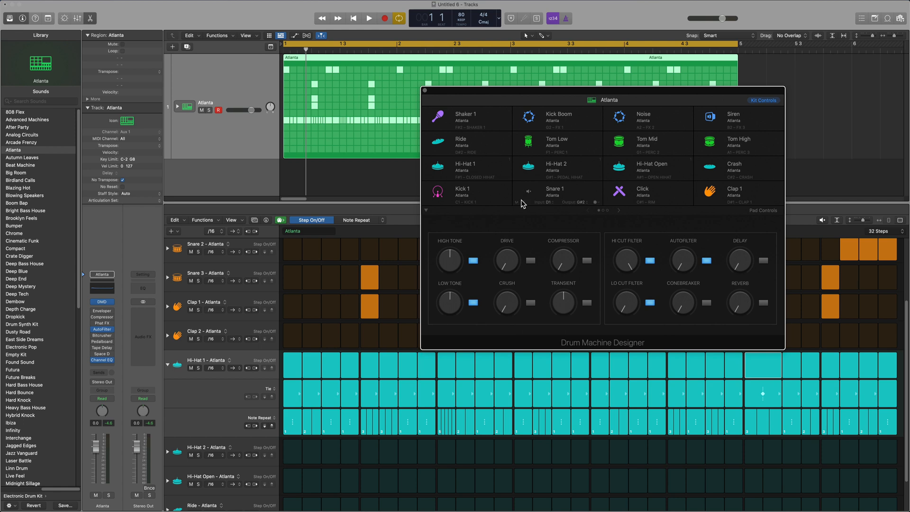
- Inspect the Kick 1, Snare 1, Click and Hi-Hat 1 pad samples in Q-Sampler Main, auditioning the Clap 1 pad as well
click(488, 194)
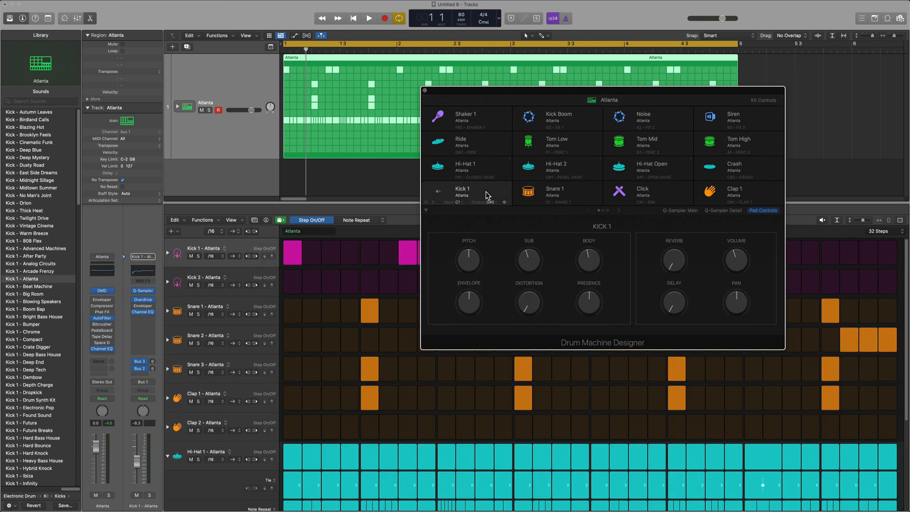
click(676, 211)
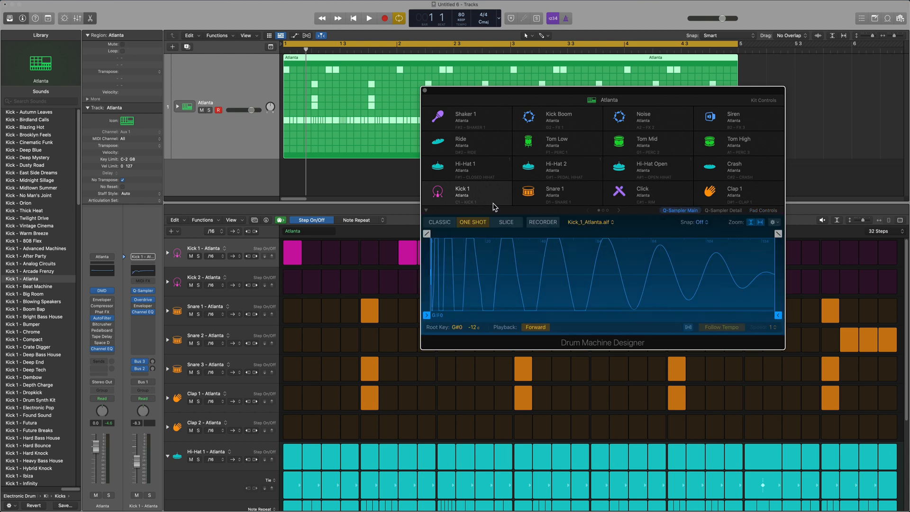
click(569, 202)
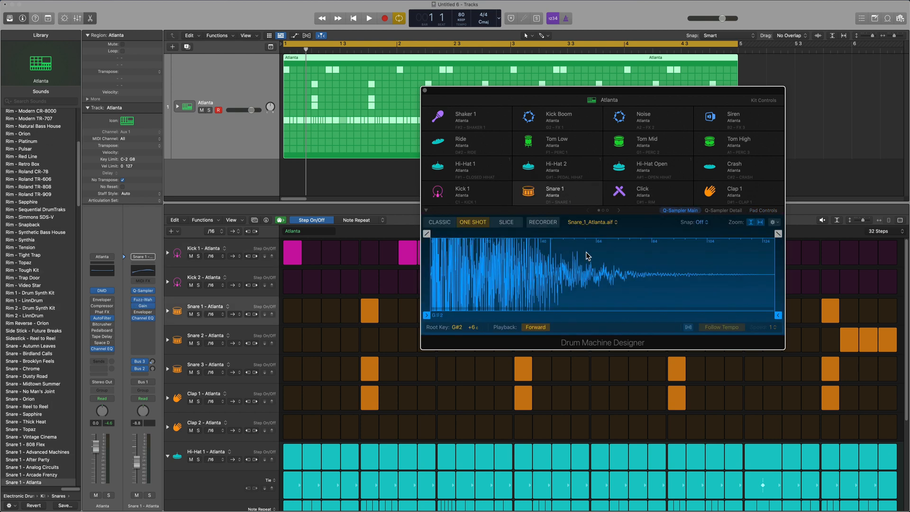
click(667, 191)
click(711, 195)
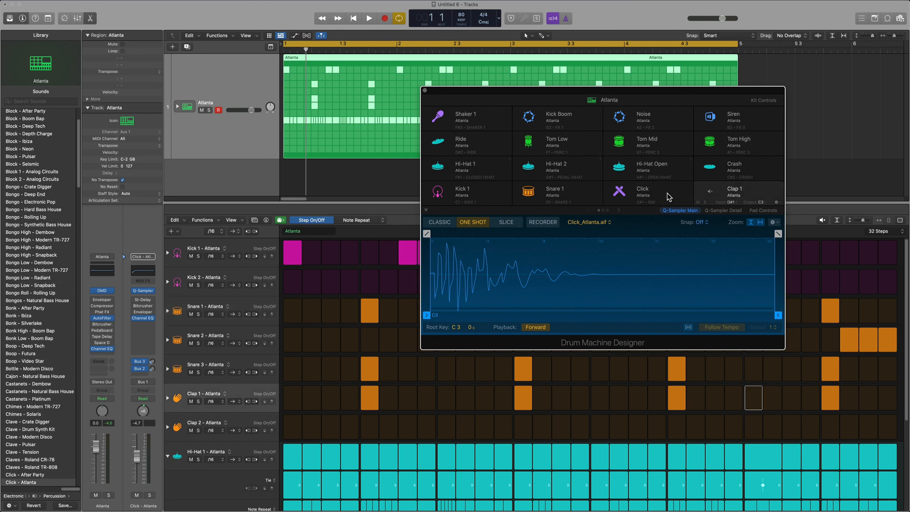
click(491, 167)
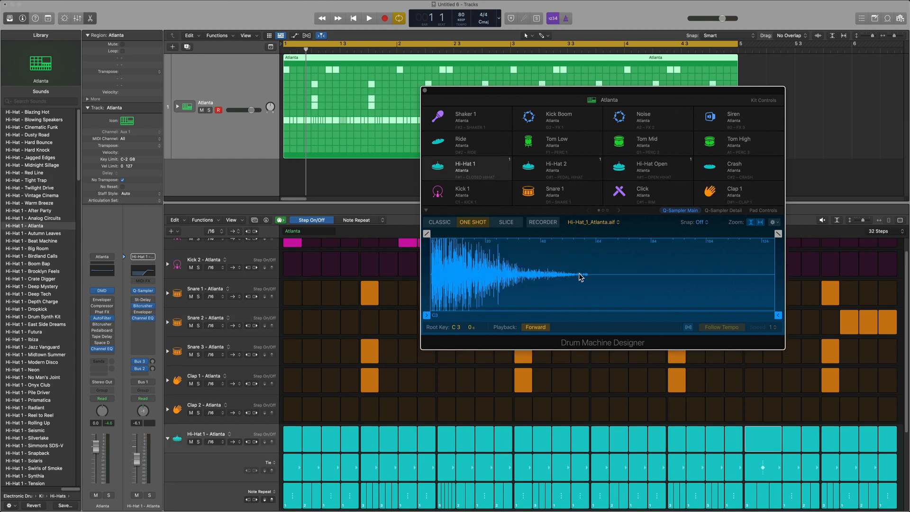
- Review the Hi-Hat 1 pad's Q-Sampler Detail, Pad Controls and Q-Sampler Main views, and close the Drum Machine Designer window
mouse_move(464, 171)
click(731, 209)
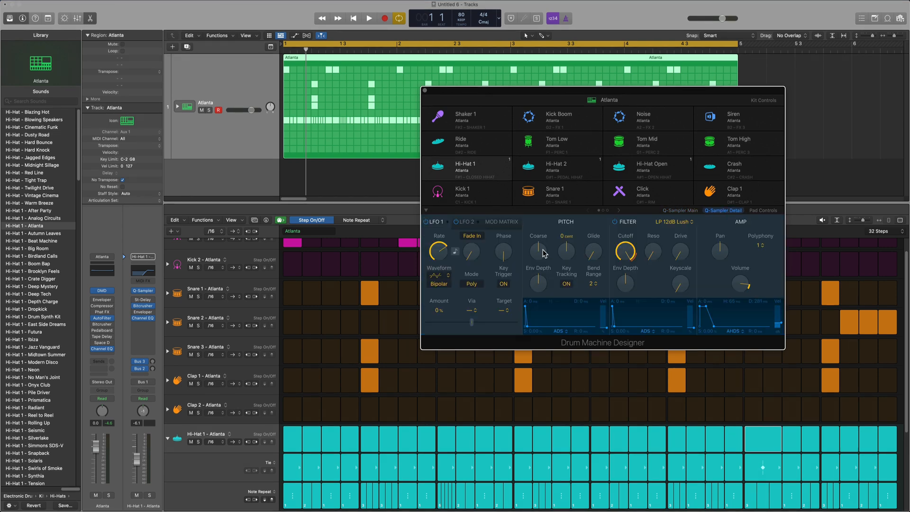
drag(538, 251, 538, 252)
click(763, 210)
mouse_move(479, 266)
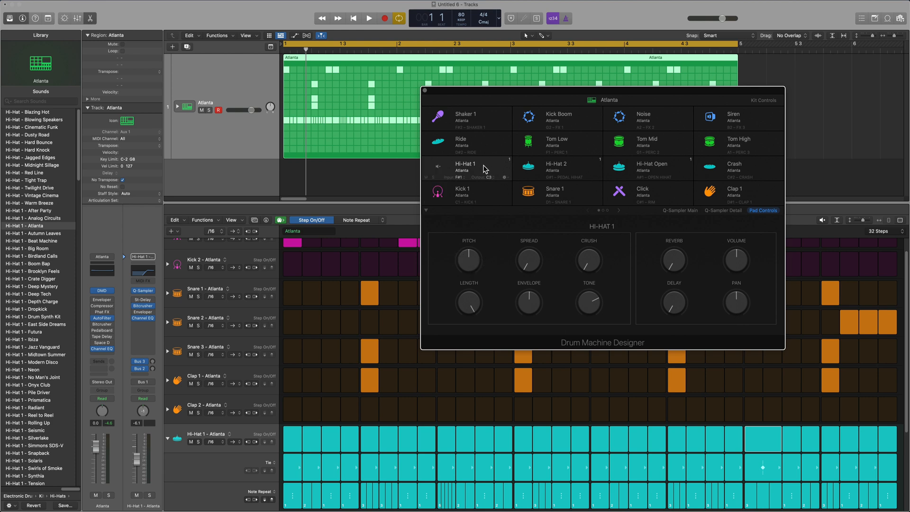
click(690, 211)
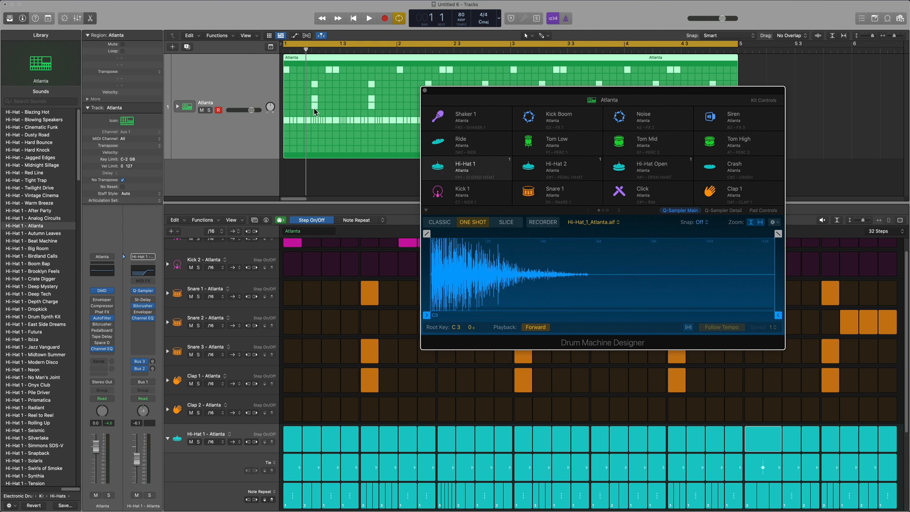
click(425, 91)
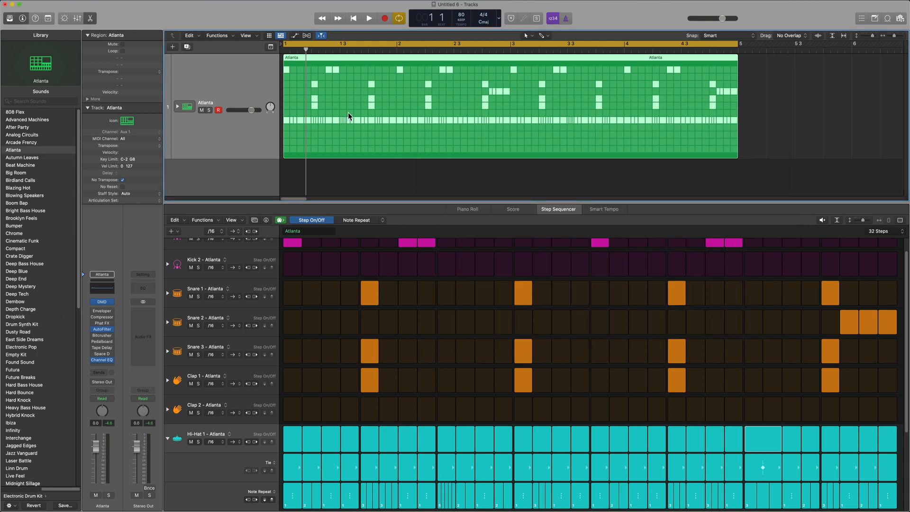
- Reduce the Atlanta track's height to an individual track zoom of 15, leaving space below it
drag(264, 158, 263, 122)
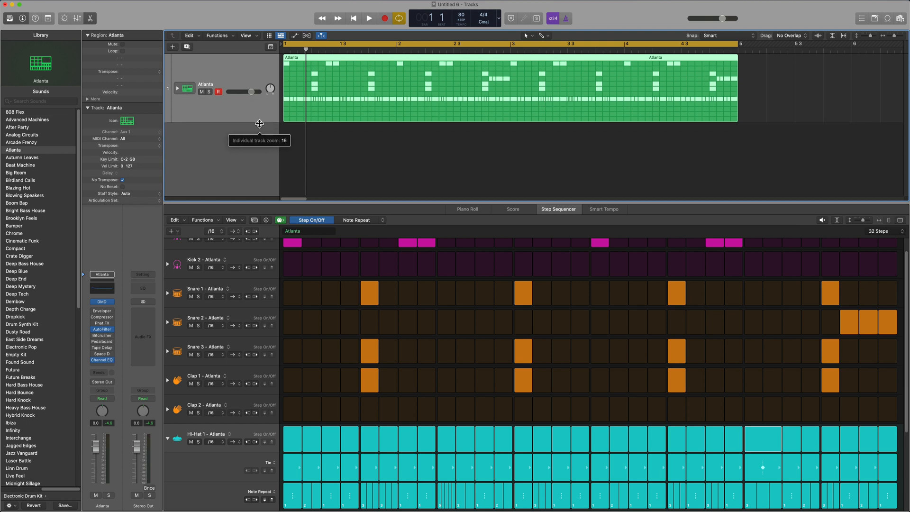
click(309, 142)
click(328, 103)
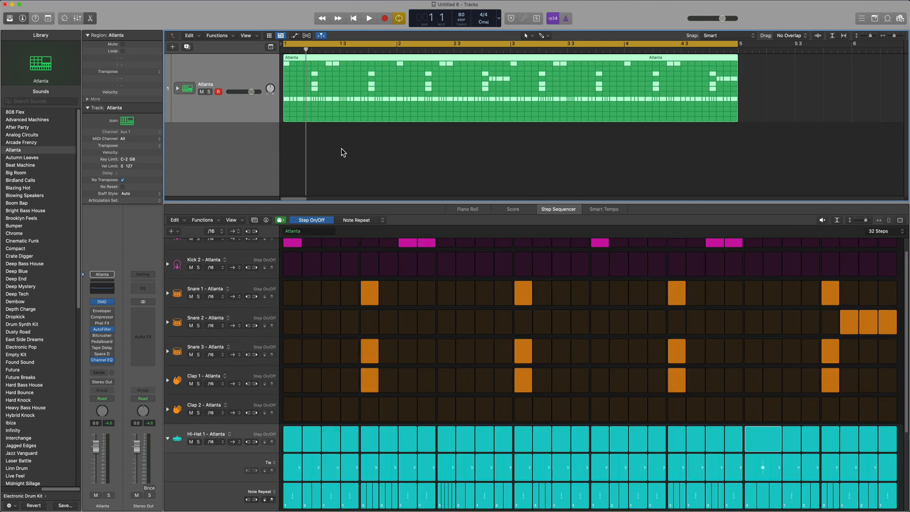
scroll(382, 329, down, 3)
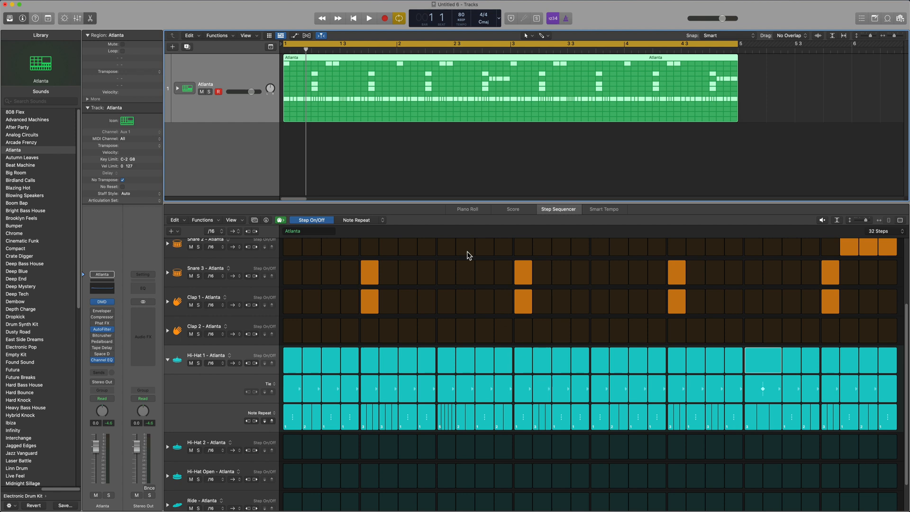
- Add a new instrument track below Atlanta and load the stereo Quick Sampler on it, moving its window aside
double_click(240, 153)
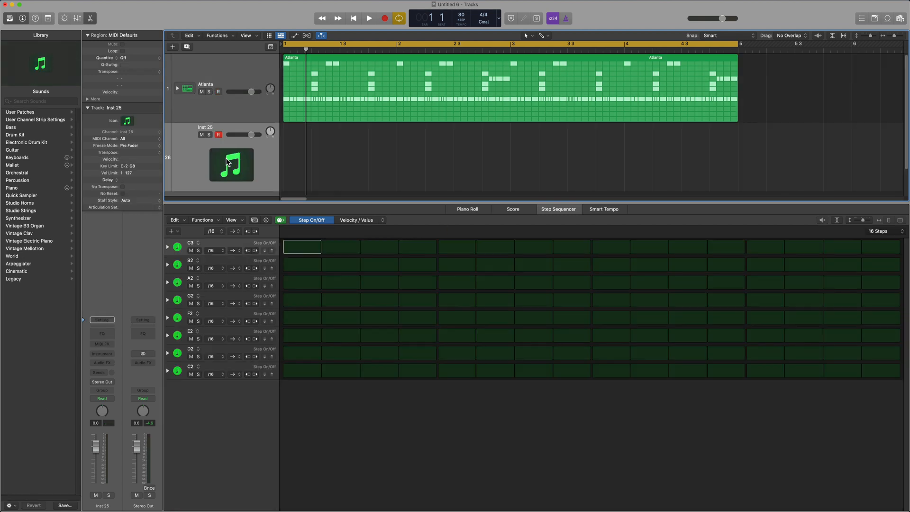
click(109, 359)
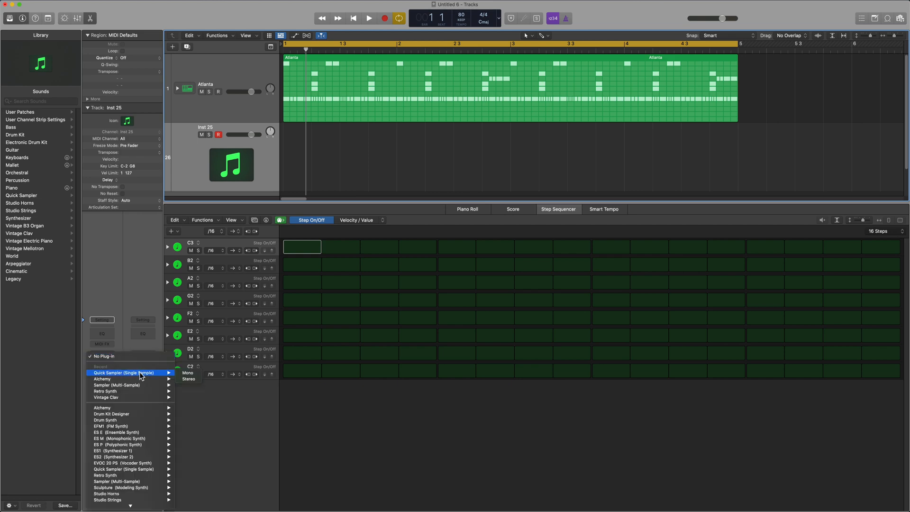
click(188, 379)
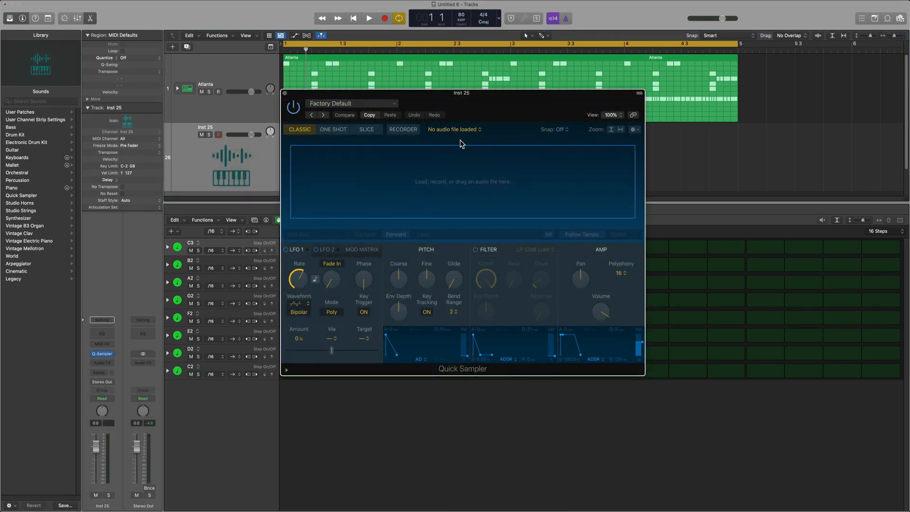
drag(490, 102, 704, 141)
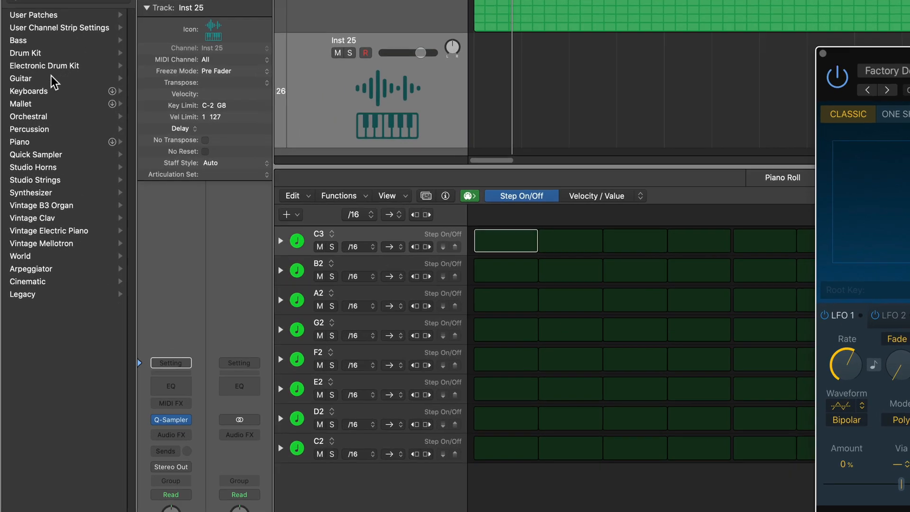
- Load the Hi-Hat 1 - Atlanta patch from the Electronic Drum Kit's Kit Pieces, Hi-Hats category onto the new track
click(50, 67)
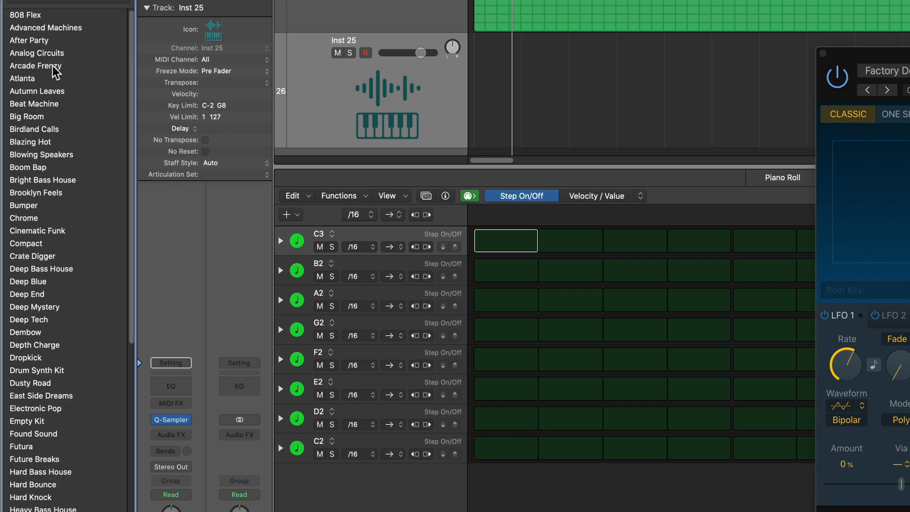
scroll(47, 224, down, 10)
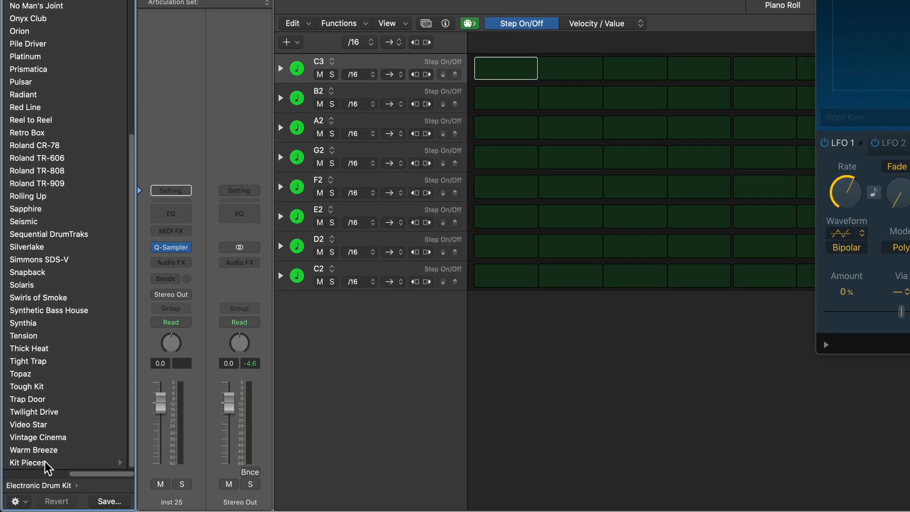
click(45, 461)
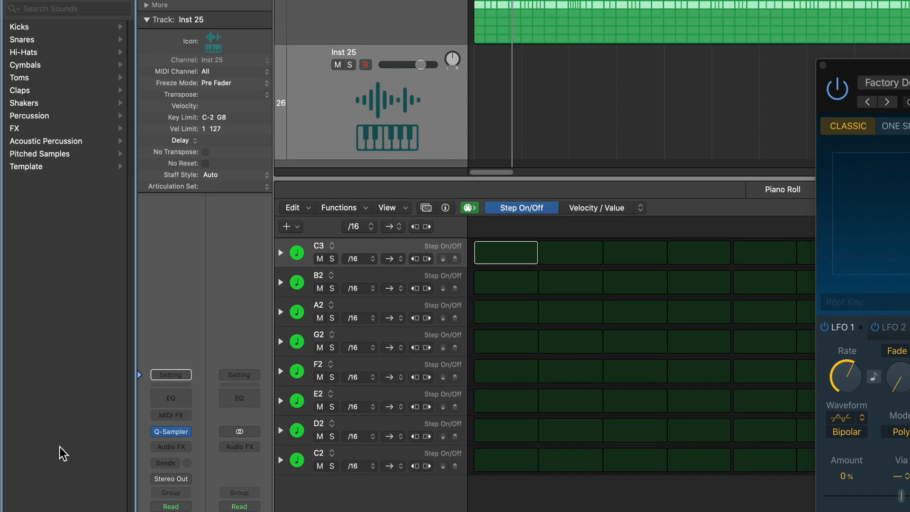
click(38, 52)
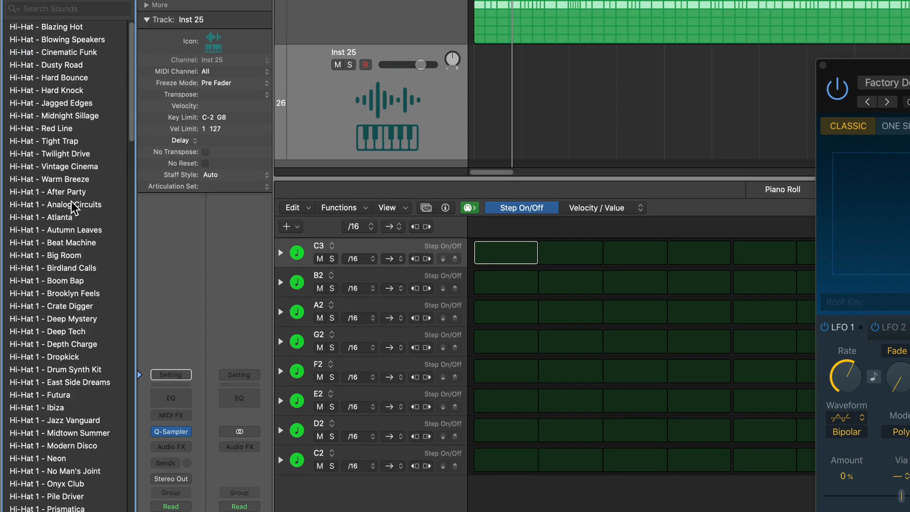
click(80, 217)
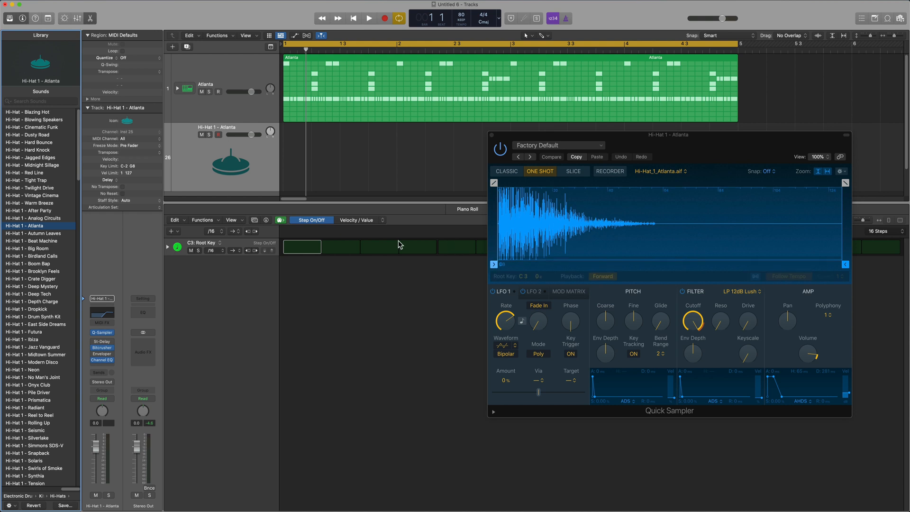
- Create a pattern region at bar 1 of the Hi-Hat 1 - Atlanta track and close the Quick Sampler window
drag(534, 135, 570, 222)
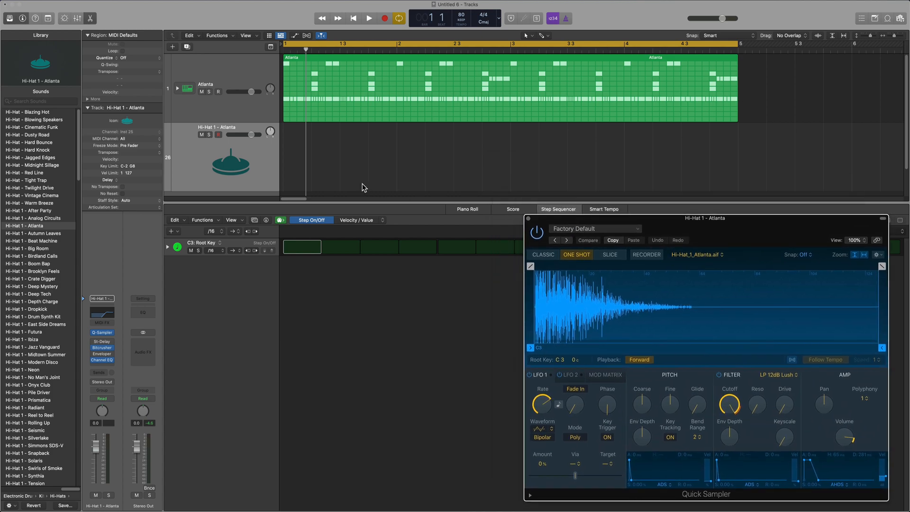
right_click(300, 141)
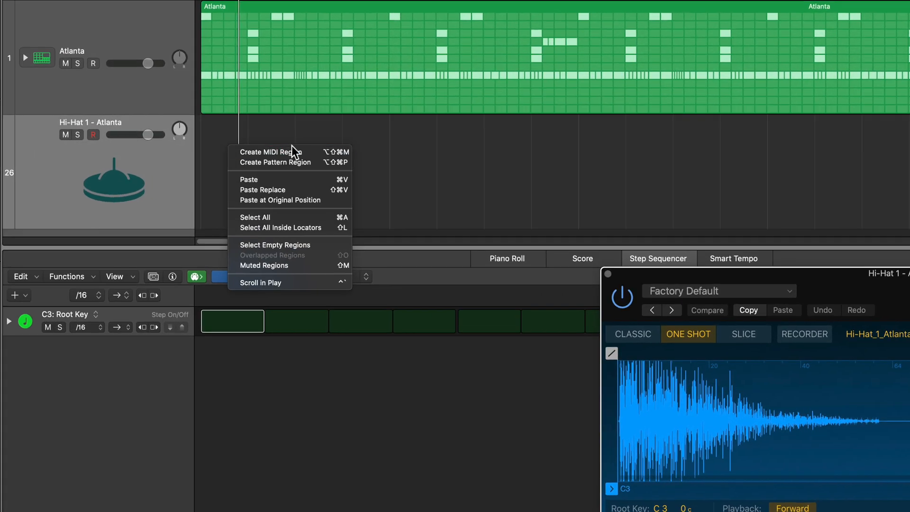
click(297, 162)
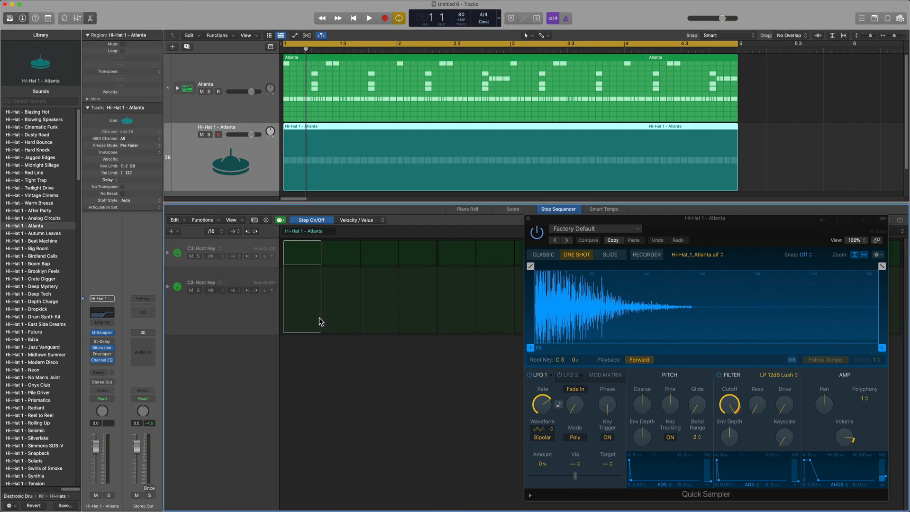
click(529, 219)
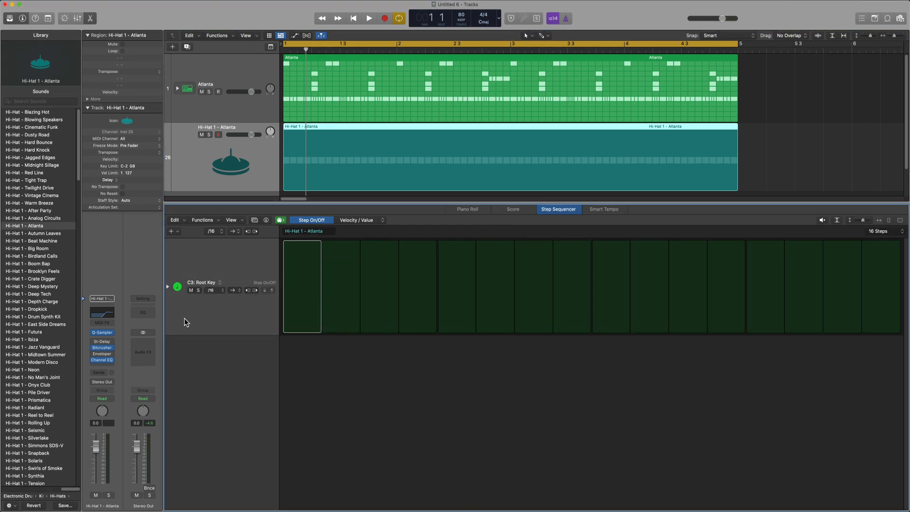
- Check the Atlanta region's pattern length and set the Hi-Hat 1 - Atlanta pattern to 32 steps
click(347, 87)
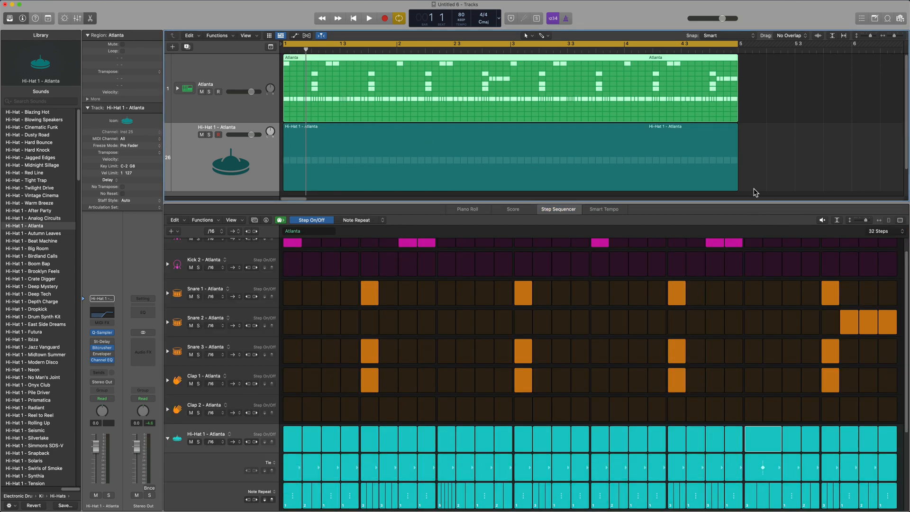
click(690, 183)
click(885, 231)
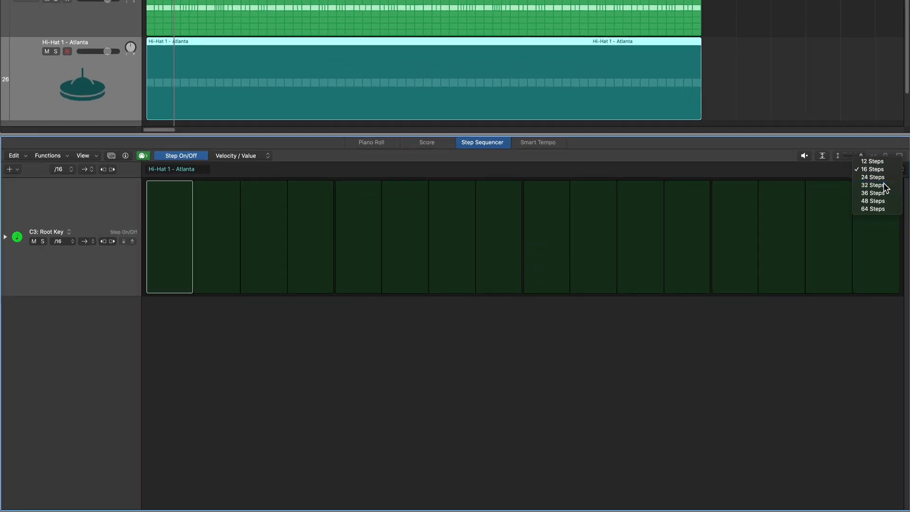
click(886, 245)
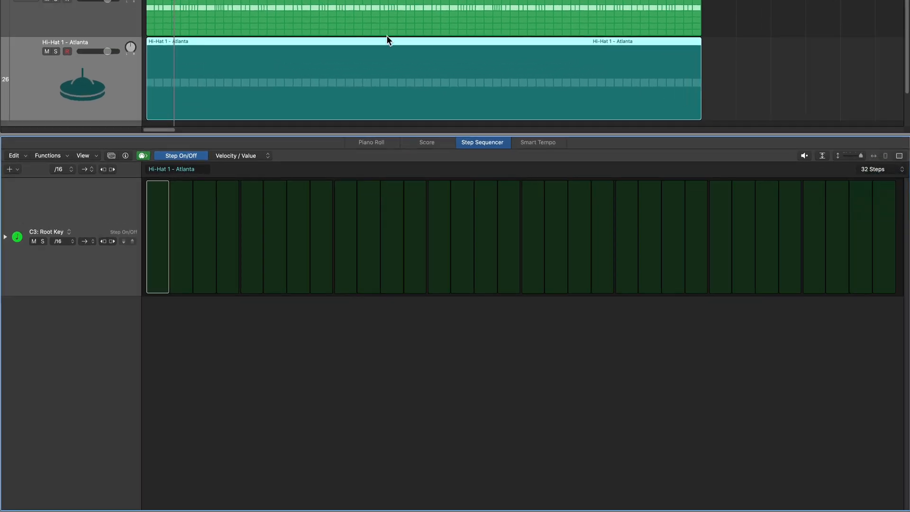
- Copy the Hi-Hat 1 row from the Atlanta pattern and paste its steps into the Hi-Hat 1 - Atlanta pattern's root key row
click(261, 10)
scroll(90, 370, down, 5)
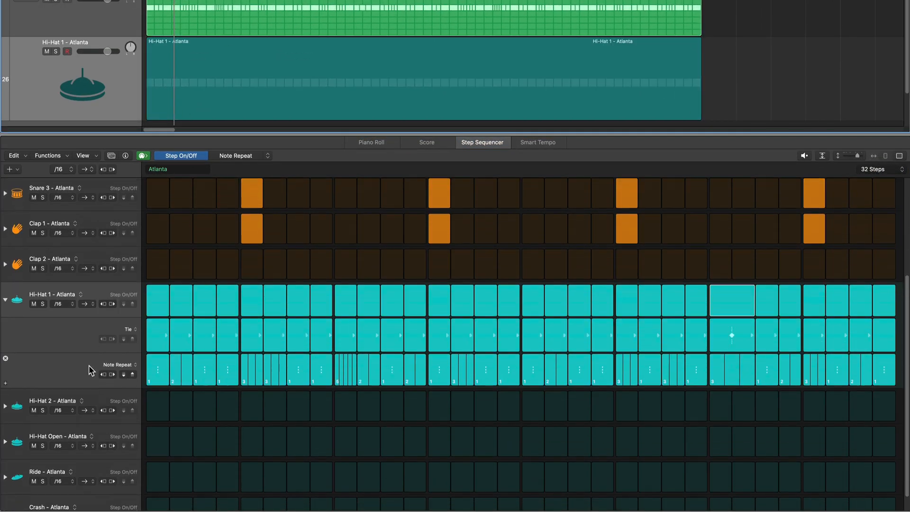
right_click(97, 290)
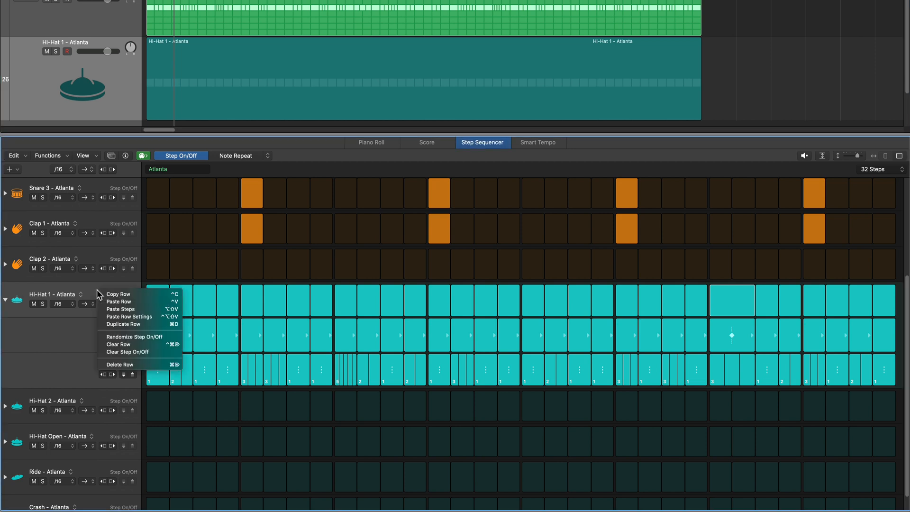
click(131, 294)
click(81, 96)
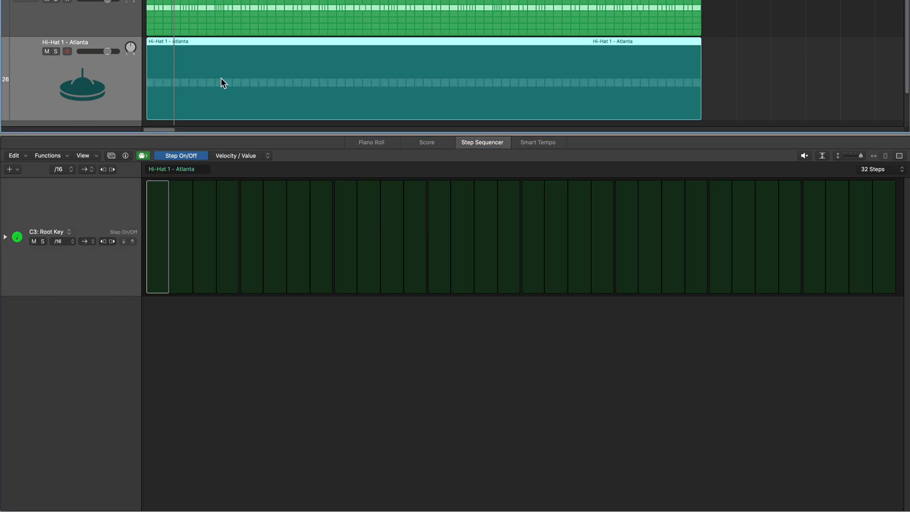
click(97, 195)
right_click(97, 195)
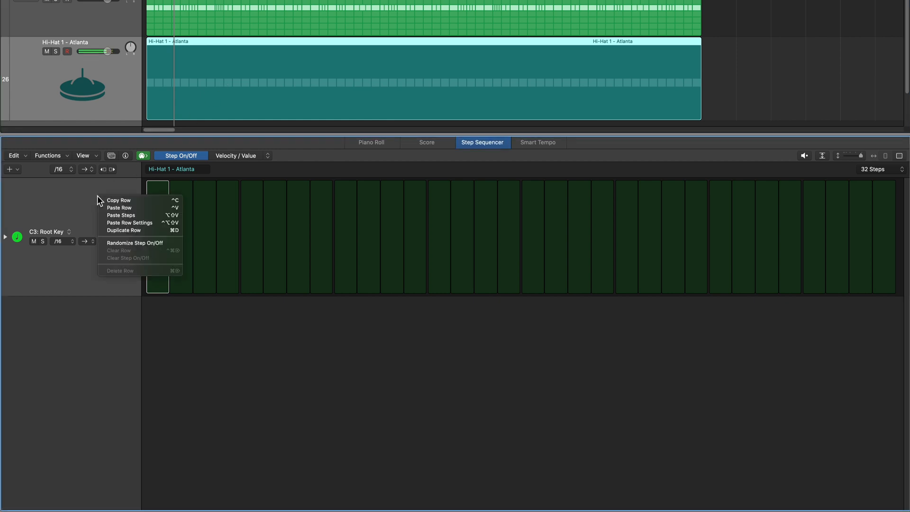
click(143, 217)
- Expand the root key row and change its Gate subrow to Note Repeat, and play the Hi-Hat 1 - Atlanta track soloed
click(5, 237)
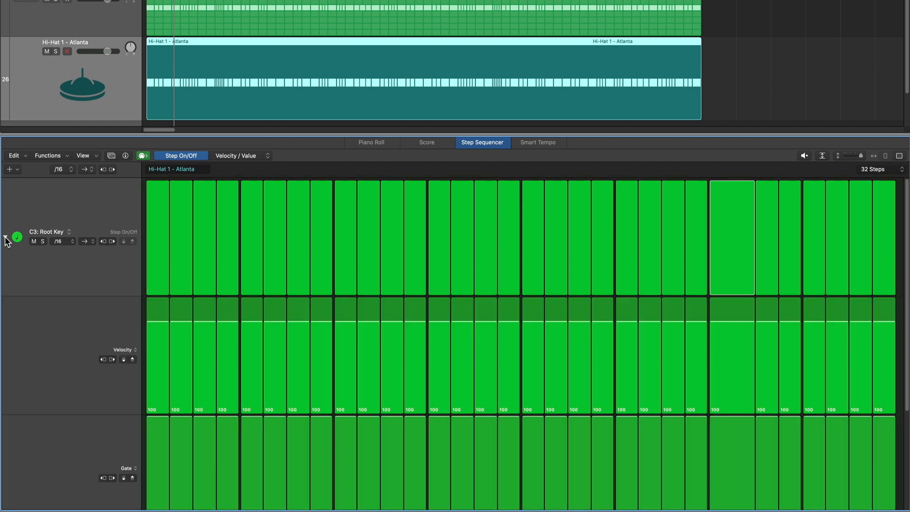
key(z)
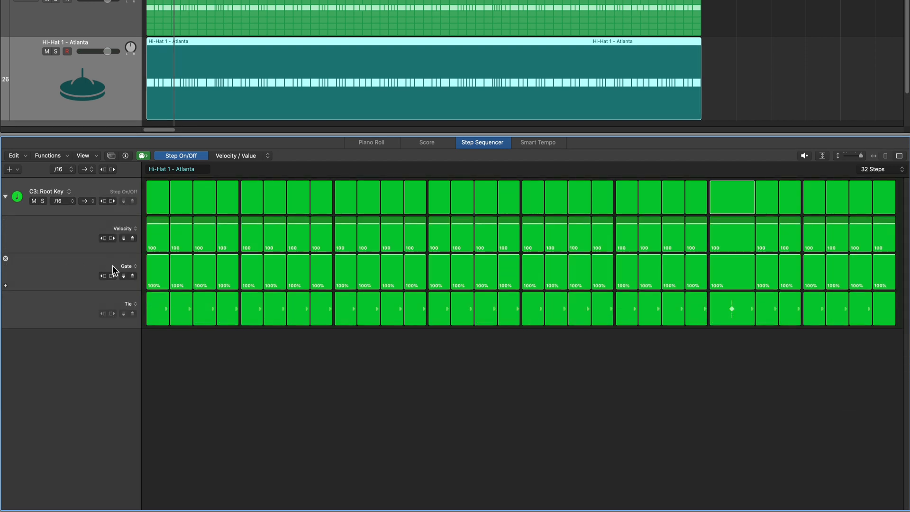
click(130, 267)
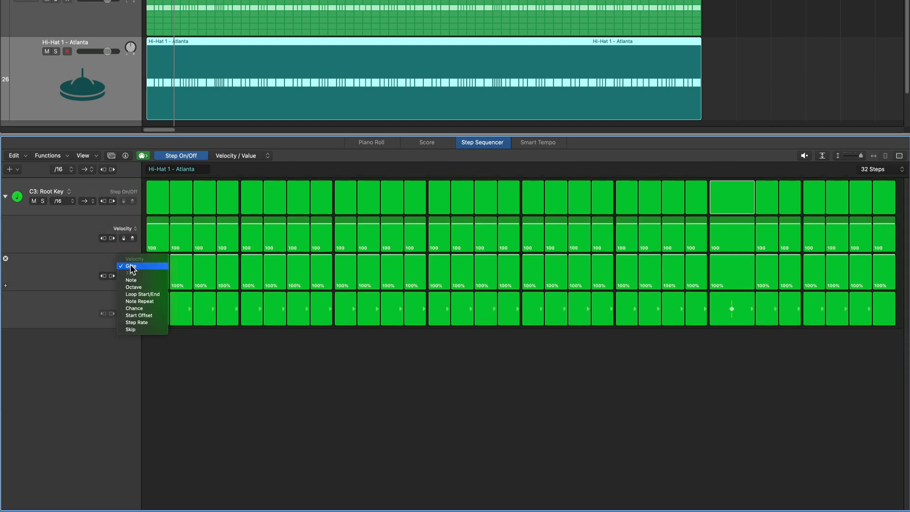
click(140, 301)
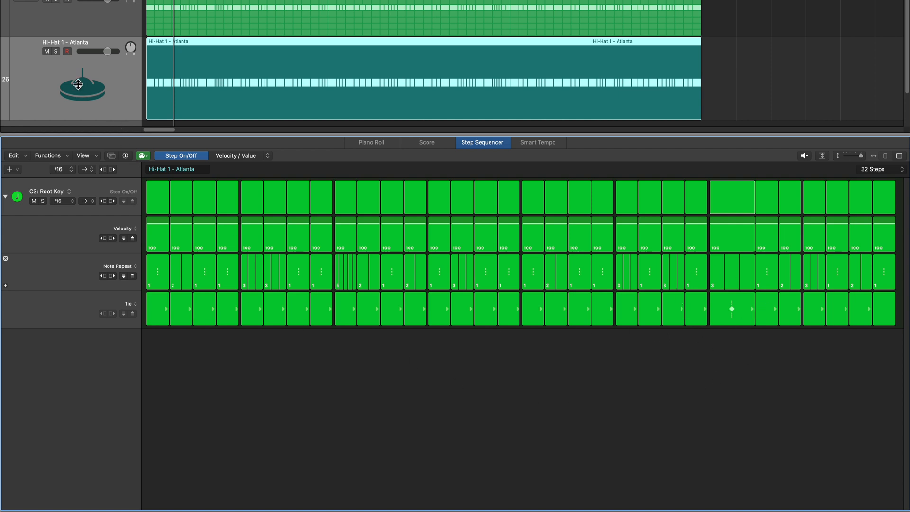
click(55, 52)
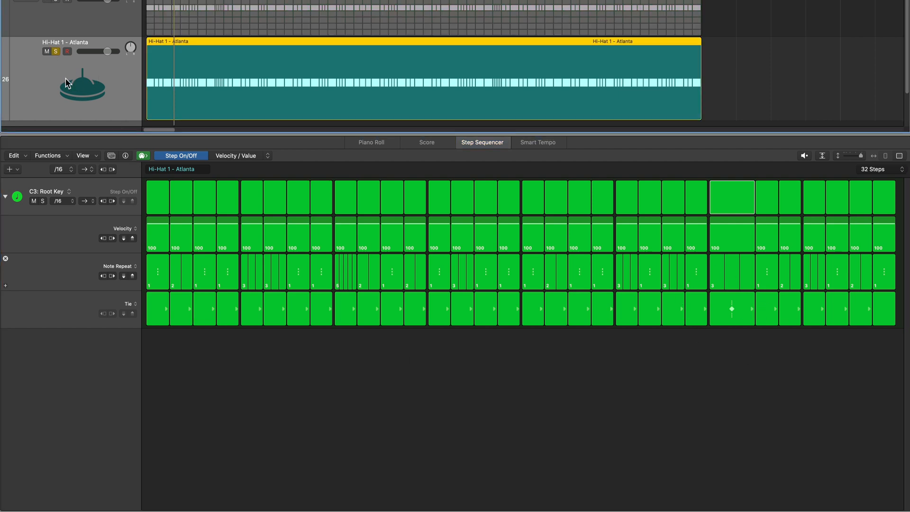
key(space)
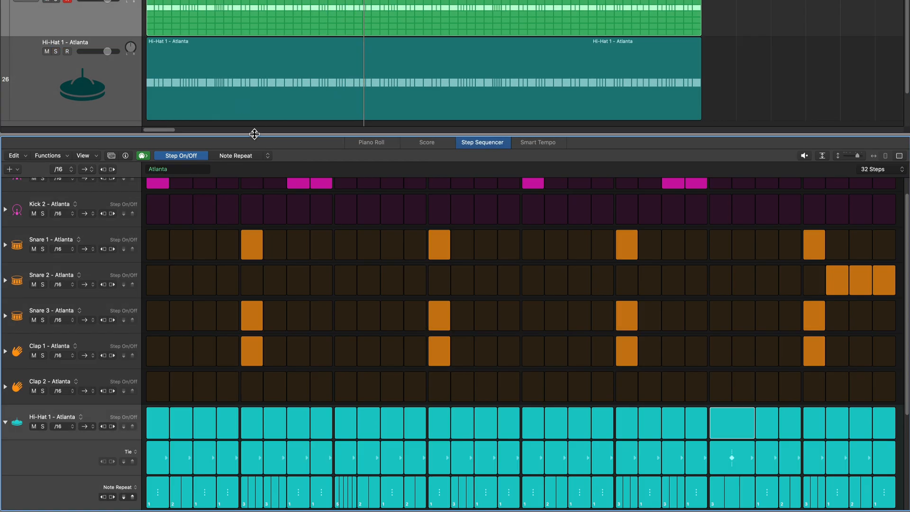
- Try muting and unmuting the Hi-Hat 1 row in the Atlanta pattern, and clear that row
drag(254, 134, 267, 3)
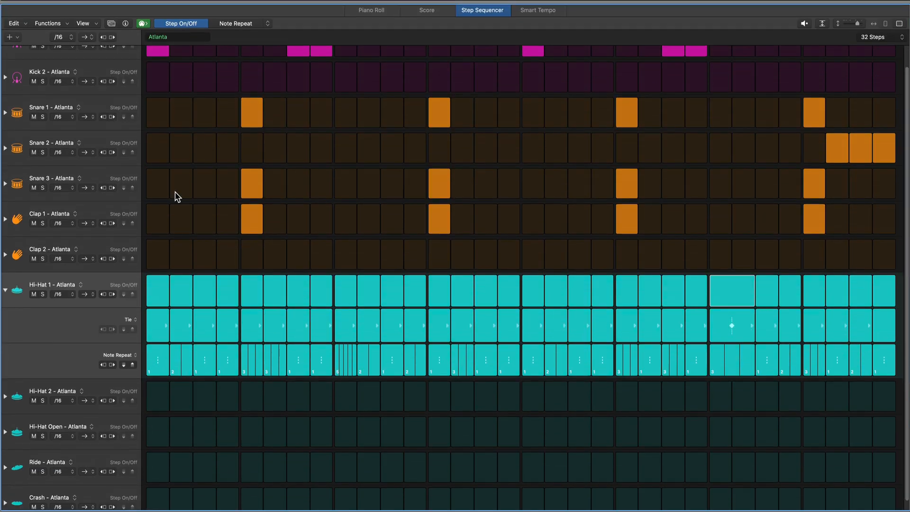
click(34, 294)
click(34, 293)
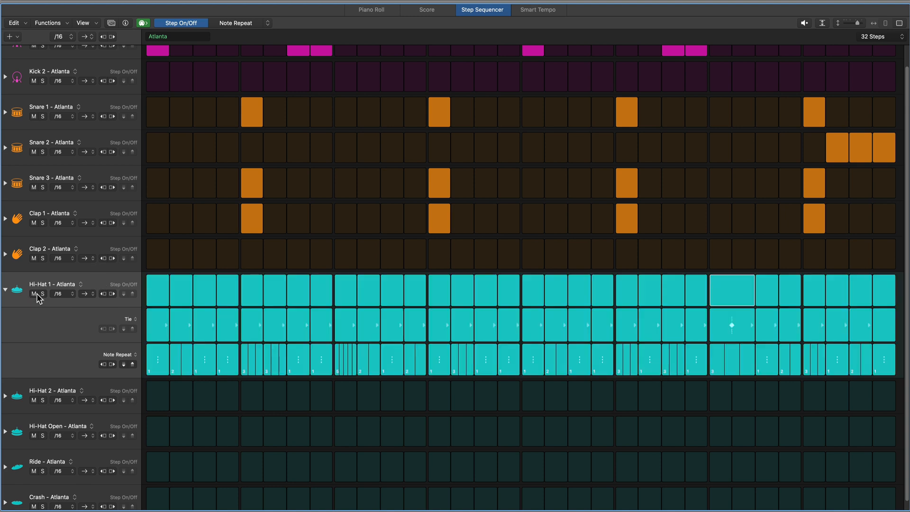
right_click(95, 285)
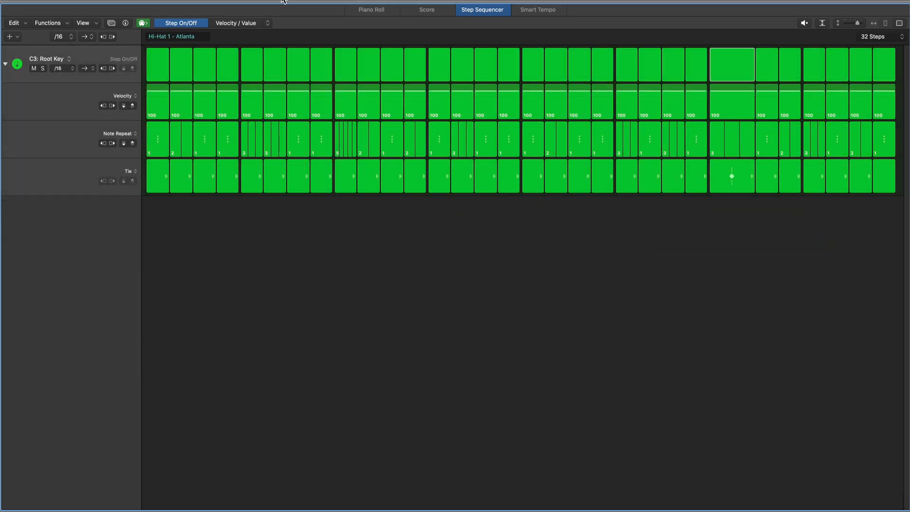
drag(282, 4, 279, 130)
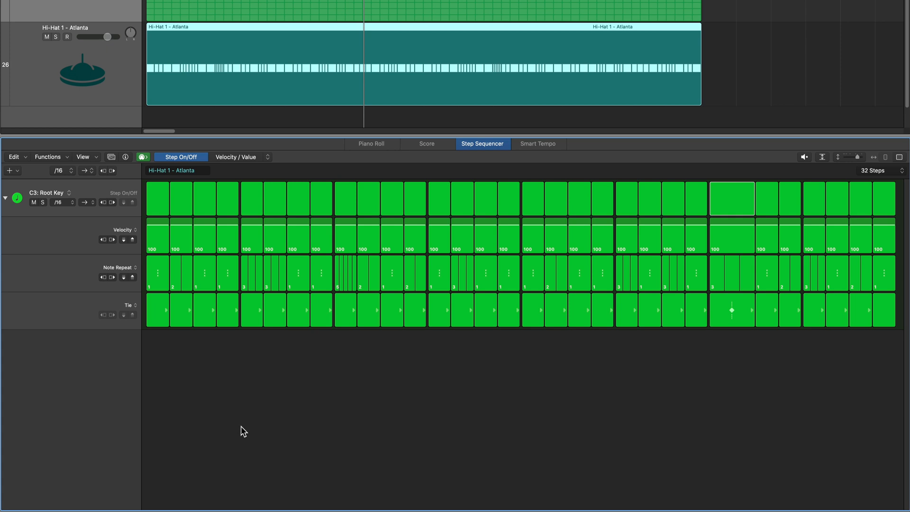
- Change the Hi-Hat 1 - Atlanta pattern's Velocity subrow to Note and lower the second step to A2
click(129, 232)
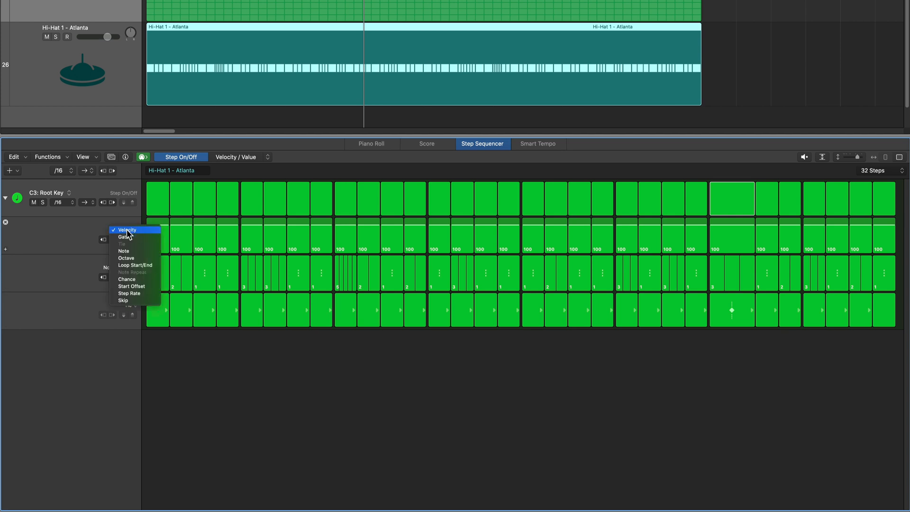
click(151, 250)
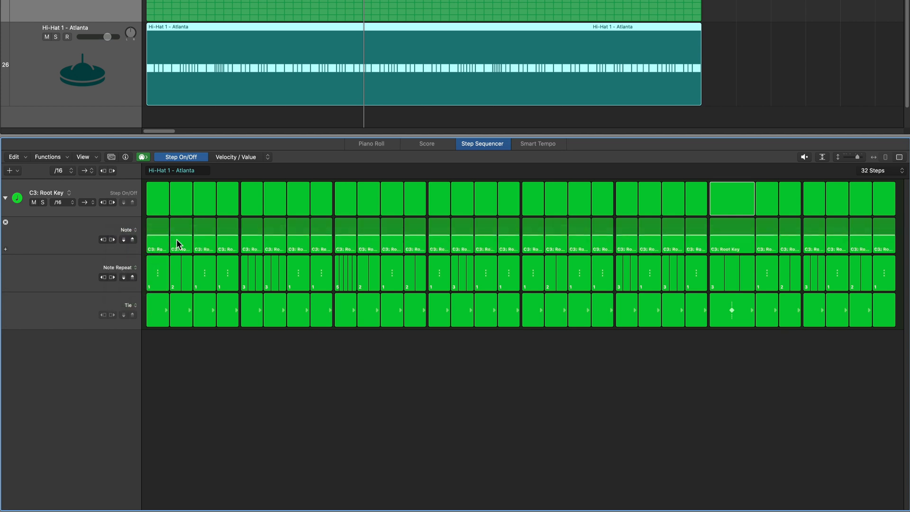
mouse_move(181, 235)
mouse_down()
mouse_move(184, 223)
mouse_move(183, 240)
mouse_up()
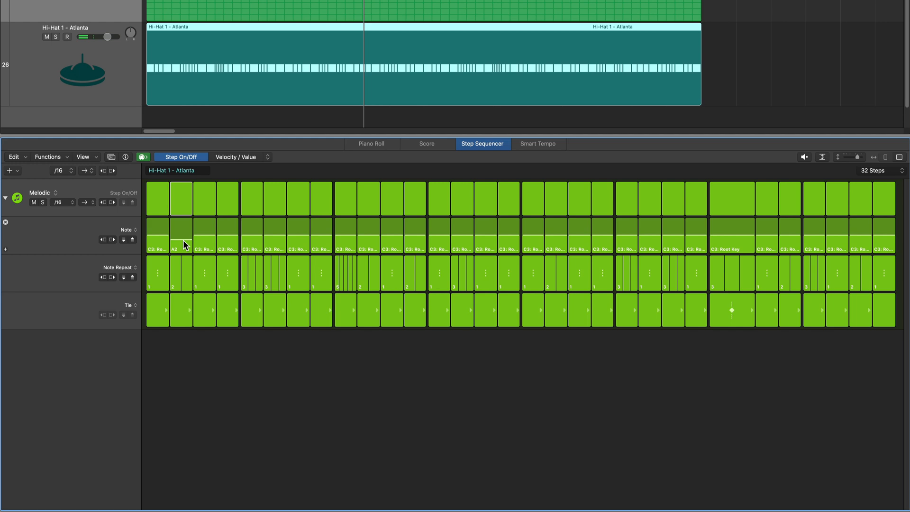
- Reopen the Atlanta pattern and expand its Hi-Hat 1 row to inspect the subrows
click(247, 10)
scroll(247, 11, up, 1)
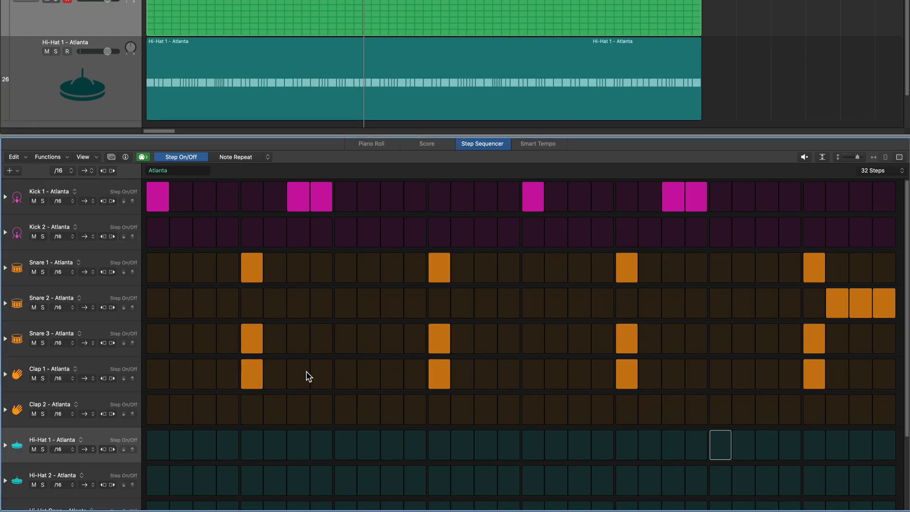
scroll(273, 401, down, 3)
click(6, 374)
scroll(96, 370, down, 2)
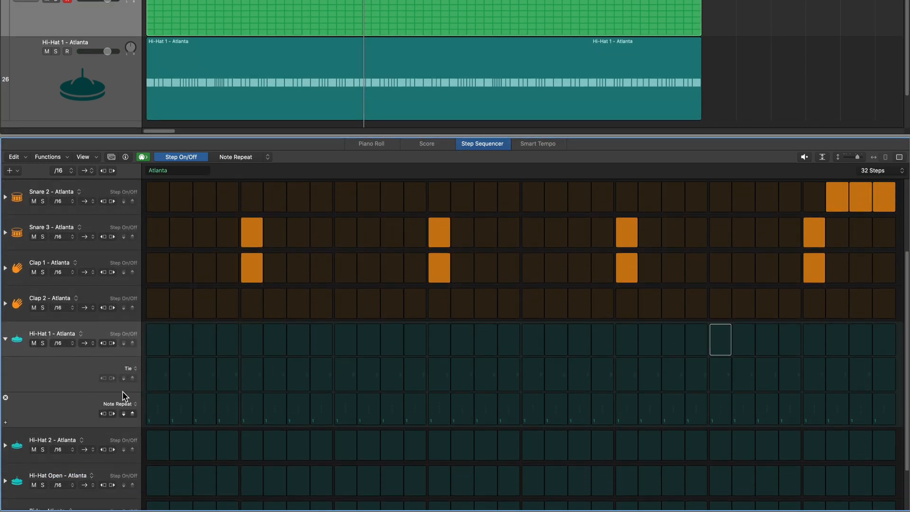
- Change the Hi-Hat 1 row's Tie subrow to Note in the Atlanta pattern, try changing the first step's note, and undo that change
click(129, 368)
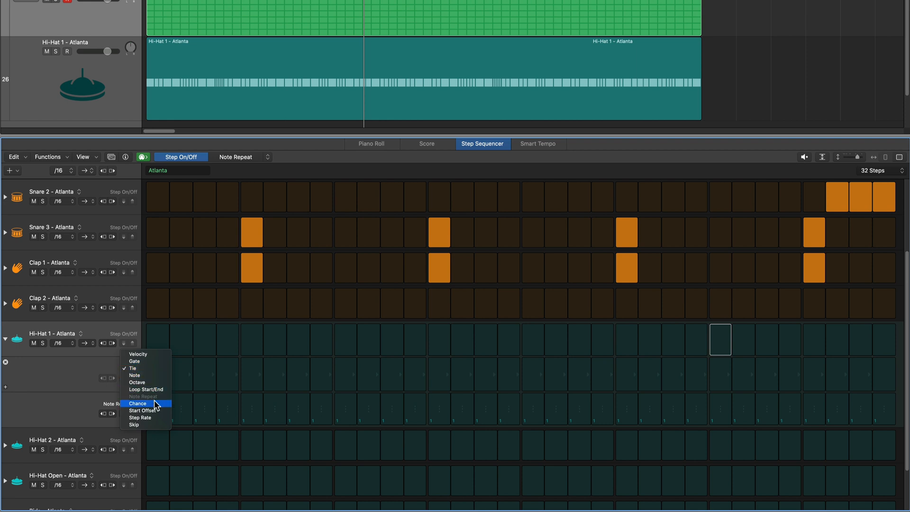
click(150, 375)
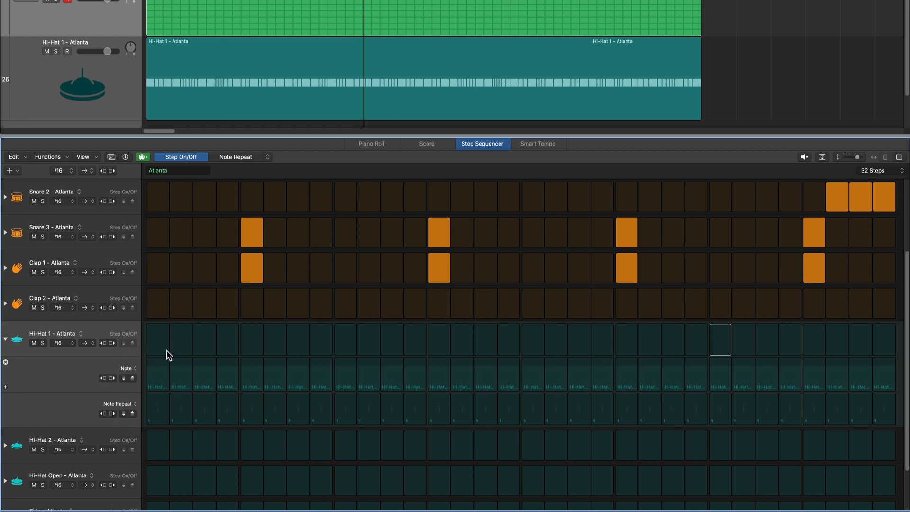
mouse_move(155, 377)
mouse_down()
mouse_move(161, 363)
mouse_move(165, 379)
mouse_up()
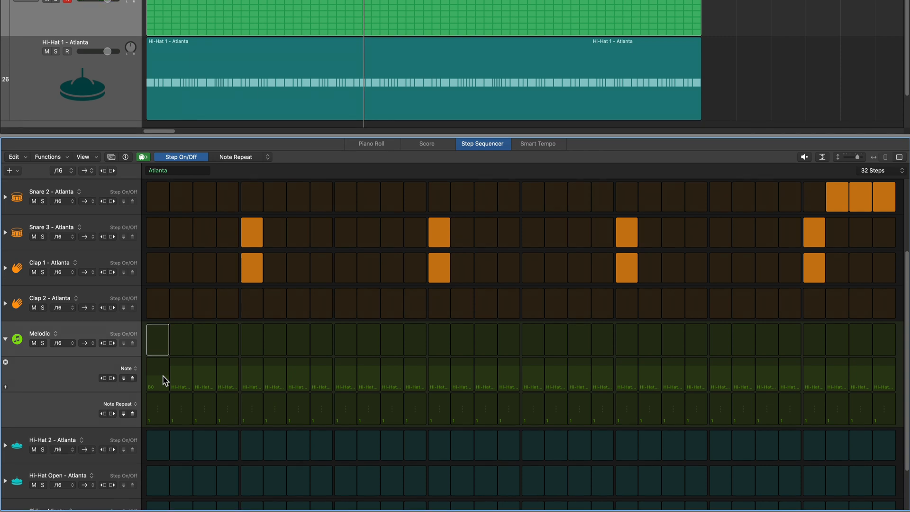
key(super+z)
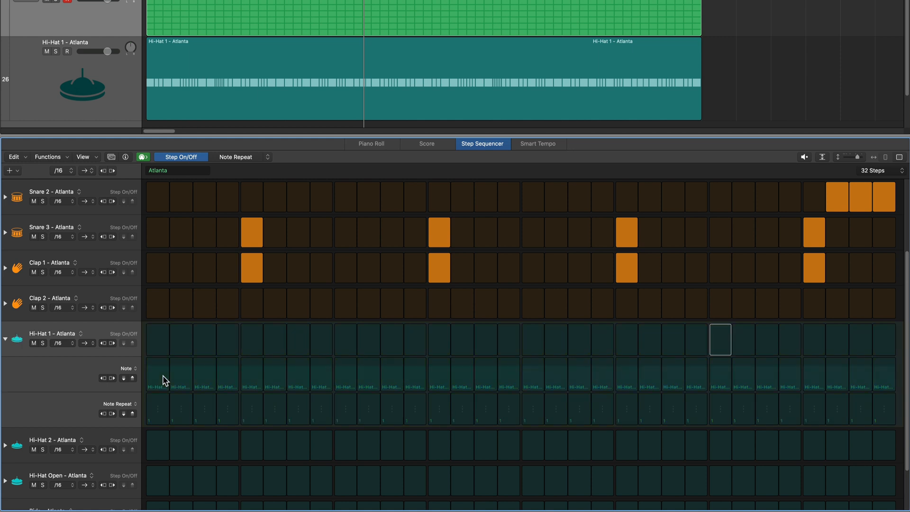
click(5, 339)
- Draw varied pitches from C3 to E3 across the Note subrow of the Hi-Hat 1 - Atlanta pattern, with the rows enlarged
click(260, 88)
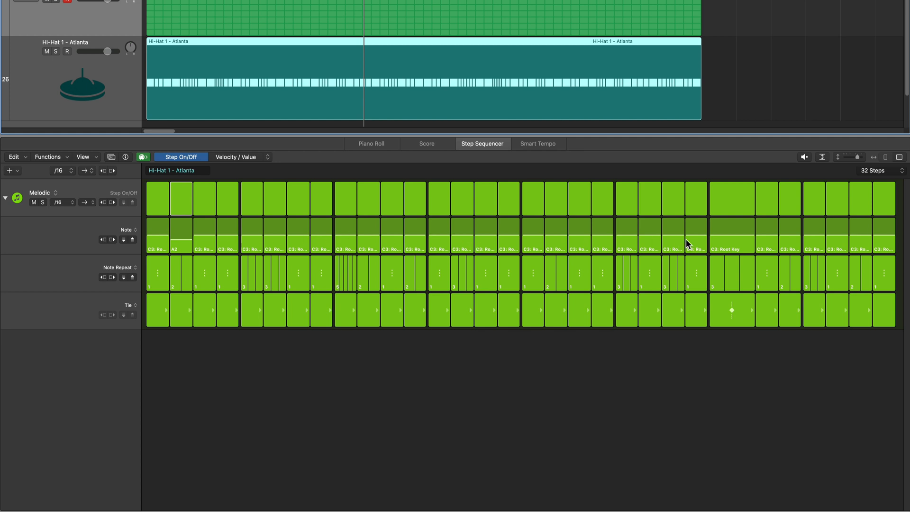
click(476, 423)
key(super+Down)
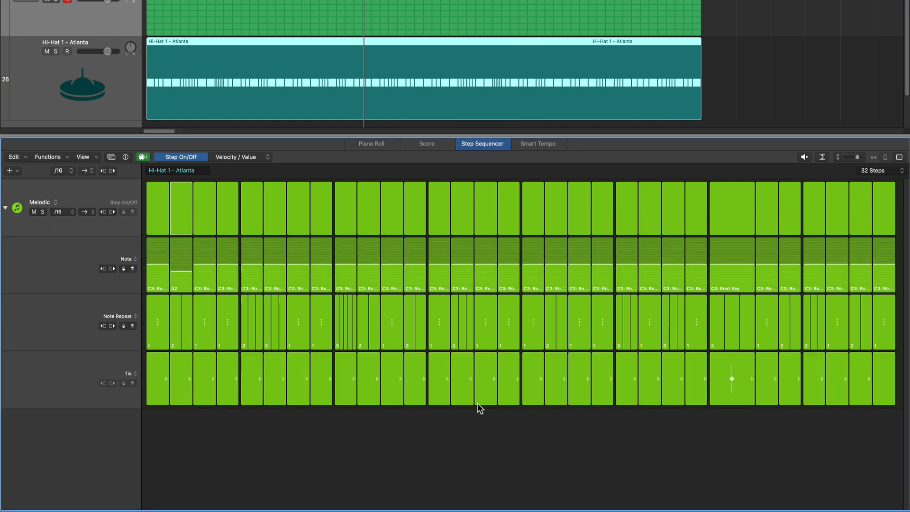
mouse_move(208, 286)
mouse_down()
mouse_move(173, 260)
mouse_move(309, 277)
mouse_move(400, 260)
mouse_move(862, 266)
mouse_up()
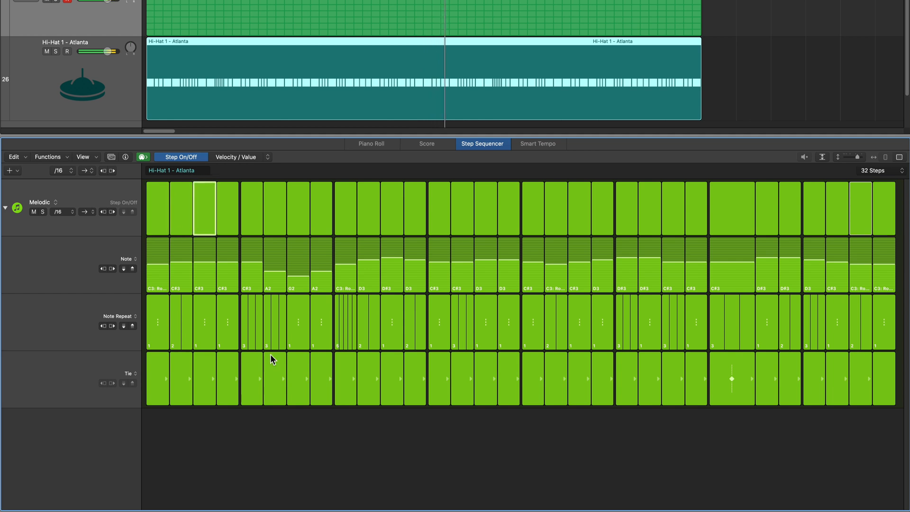
mouse_move(264, 274)
mouse_down()
mouse_move(319, 266)
mouse_move(274, 258)
mouse_up()
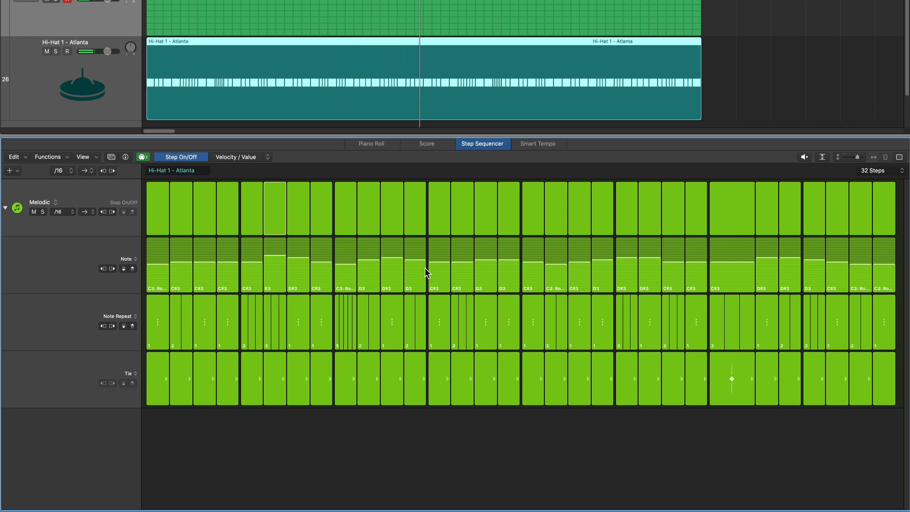
- Clear all note values in the Note subrow of the Hi-Hat 1 - Atlanta pattern
right_click(52, 255)
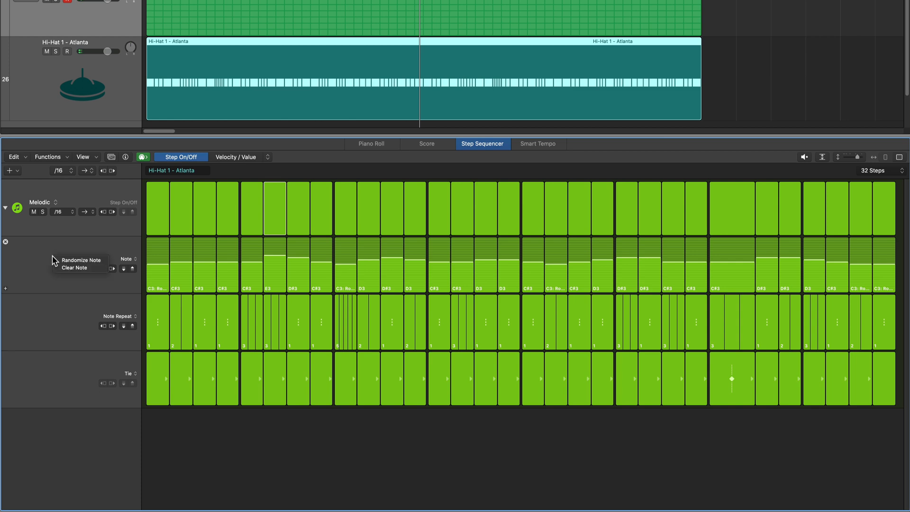
click(74, 268)
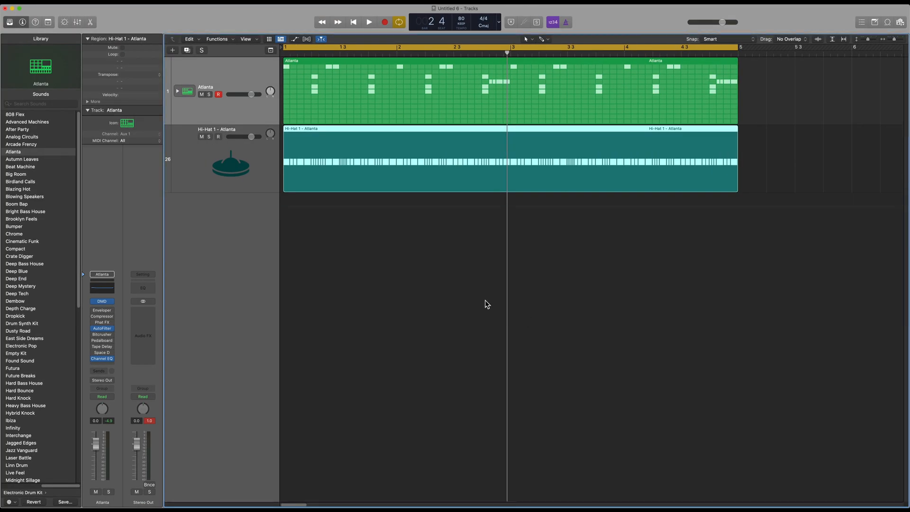
- Open Quick Sampler on the Hi-Hat 1 - Atlanta track, try the Coarse pitch up to +24 and the Fine pitch, and reset both to 0
click(247, 157)
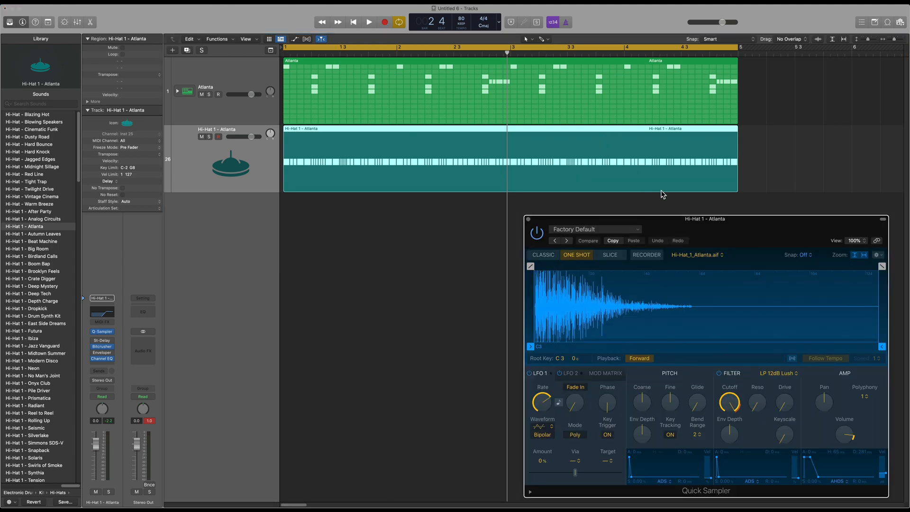
drag(665, 224, 636, 181)
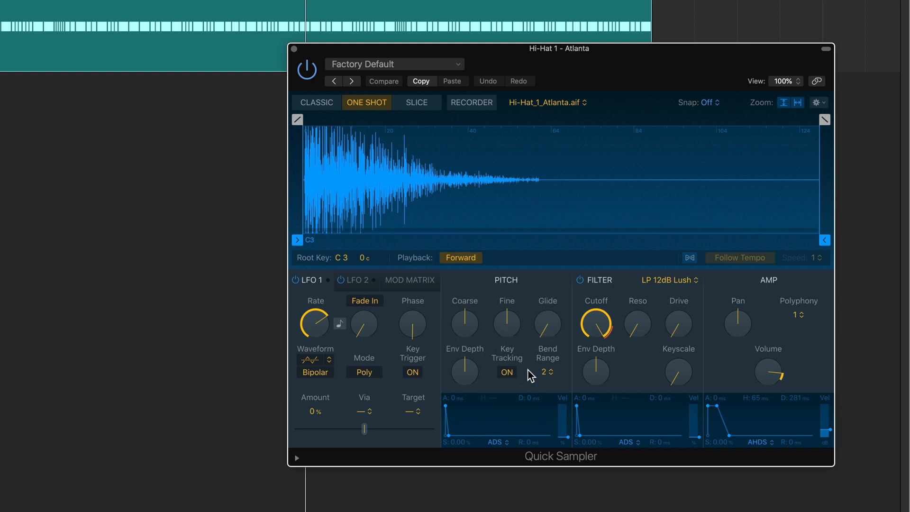
drag(468, 326, 487, 229)
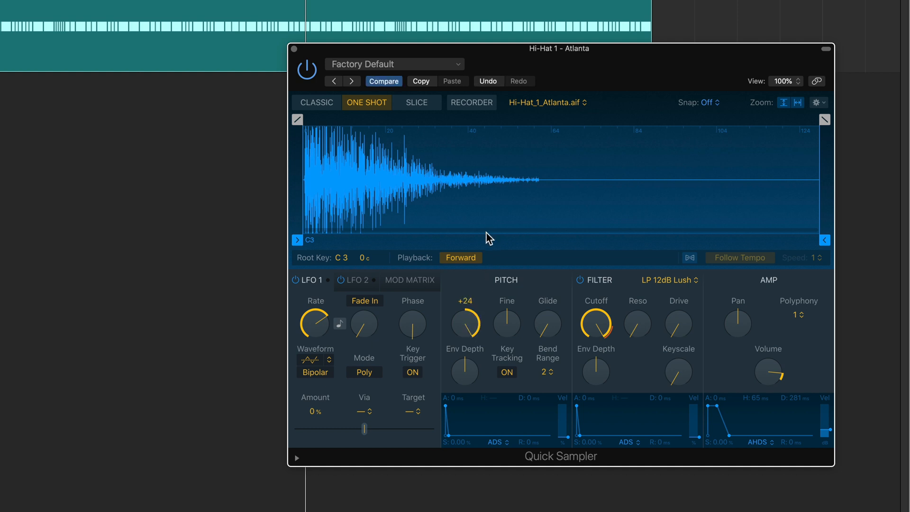
drag(477, 386, 485, 289)
drag(468, 326, 509, 327)
mouse_move(469, 326)
mouse_down()
mouse_move(468, 317)
mouse_move(466, 337)
mouse_move(472, 306)
mouse_move(471, 333)
mouse_move(468, 326)
mouse_up()
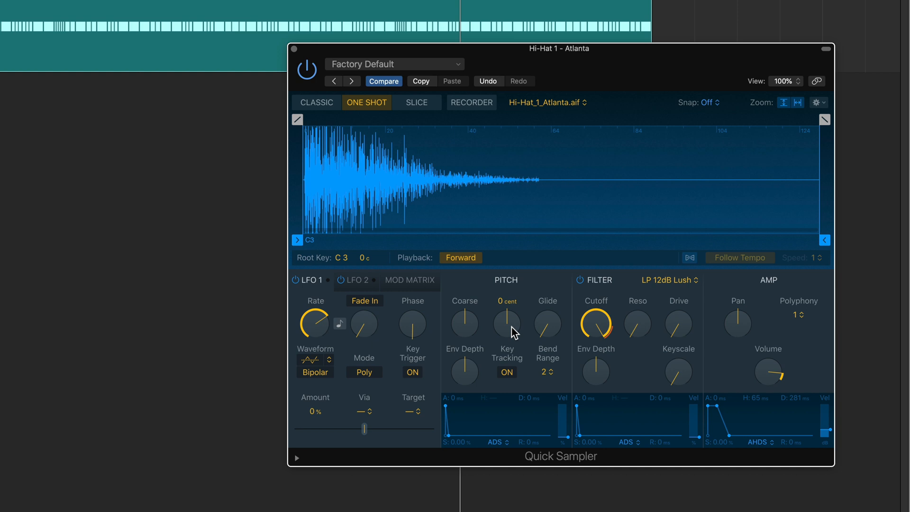
mouse_move(511, 327)
mouse_down()
mouse_move(516, 250)
mouse_move(522, 401)
mouse_move(513, 231)
mouse_move(522, 388)
mouse_move(505, 284)
mouse_move(525, 256)
mouse_move(516, 249)
mouse_move(518, 386)
mouse_move(515, 249)
mouse_move(519, 390)
mouse_move(504, 325)
mouse_move(517, 319)
mouse_up()
mouse_move(455, 325)
mouse_down()
mouse_move(474, 309)
mouse_move(463, 291)
mouse_move(467, 327)
mouse_up()
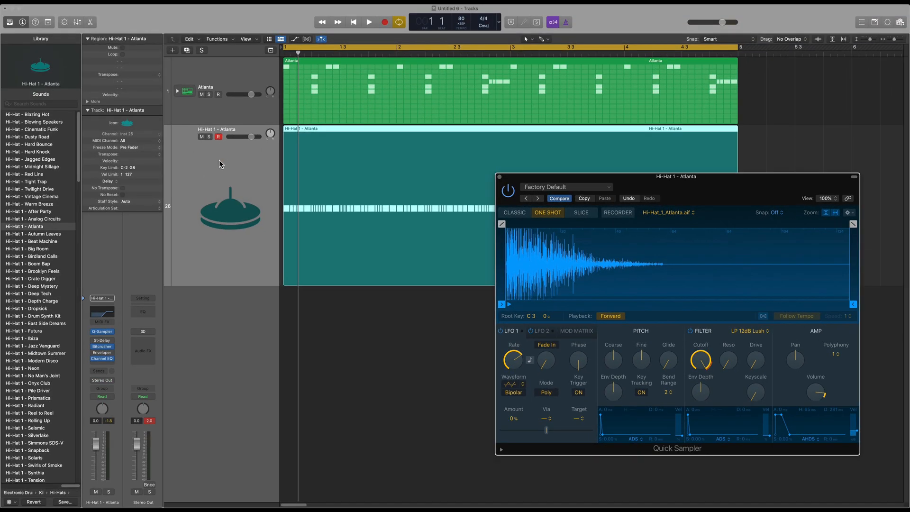
- Show automation, set the Hi-Hat 1 - Atlanta track to Region automation of Q-Sampler's Coarse Tune, and close the Quick Sampler window
key(a)
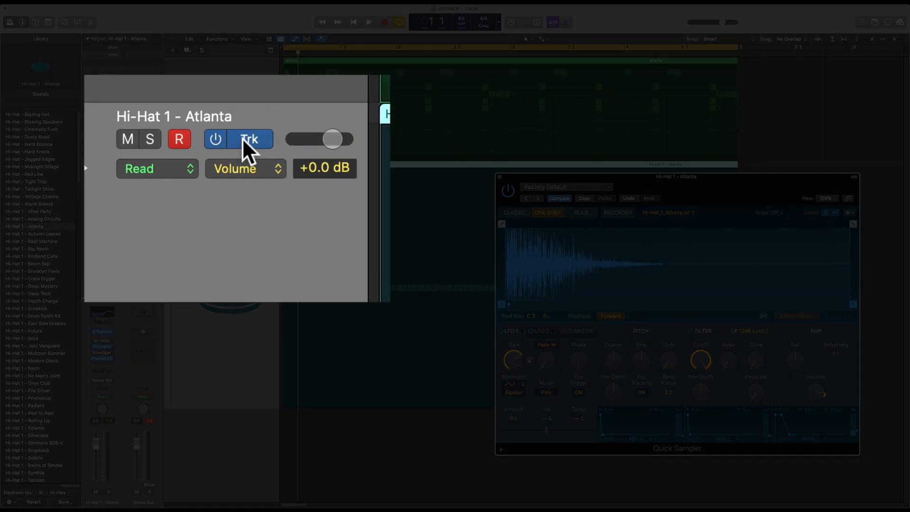
click(238, 174)
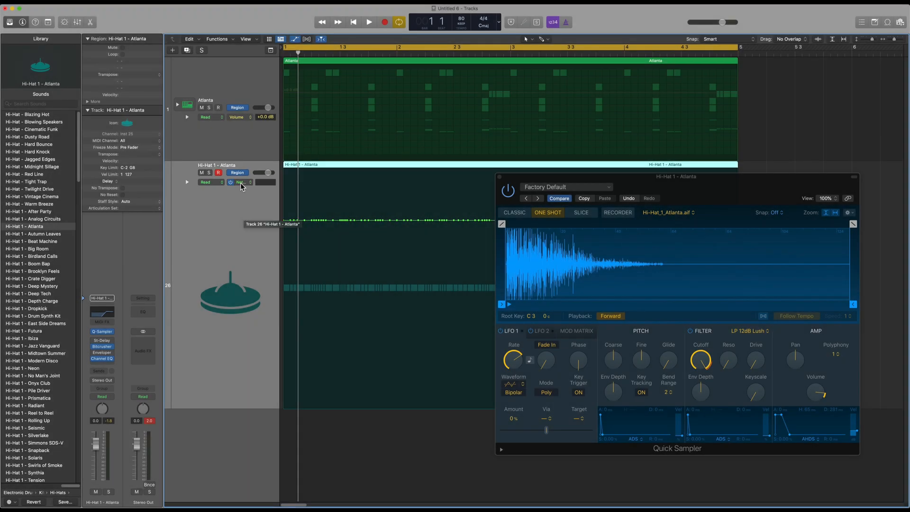
click(241, 182)
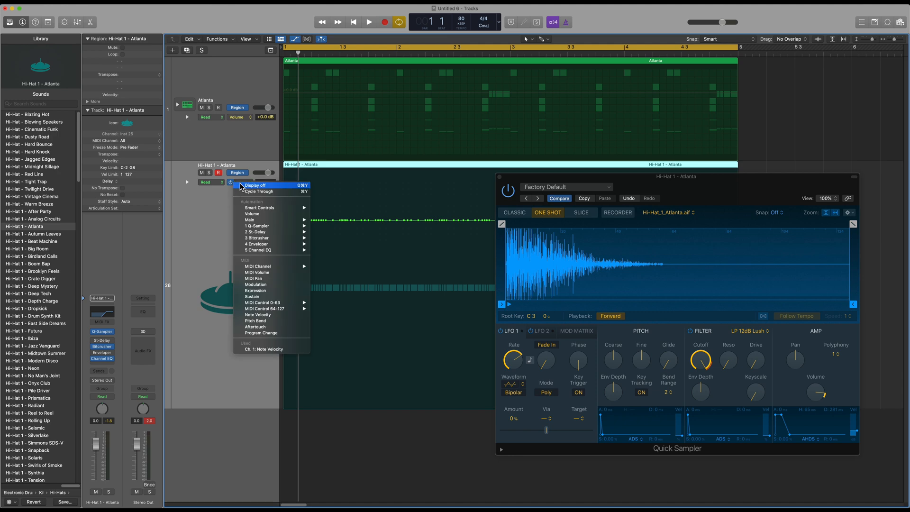
mouse_move(284, 226)
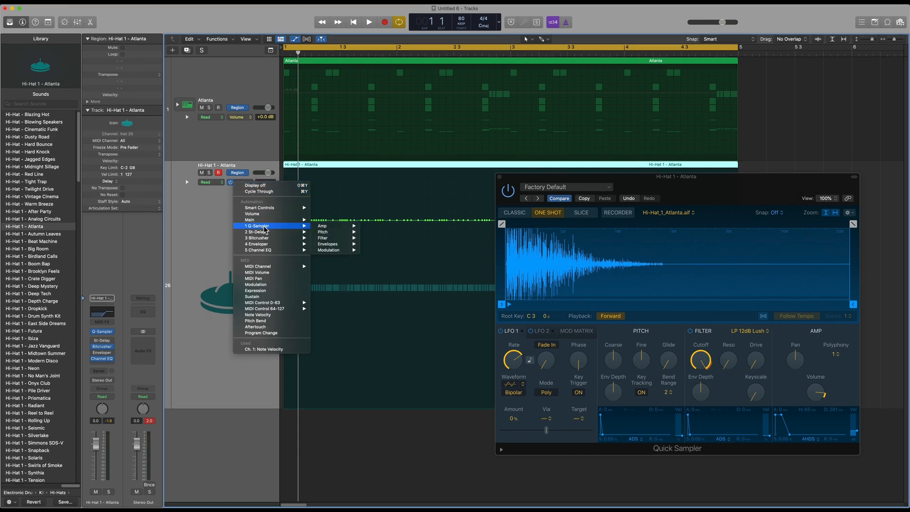
mouse_move(331, 233)
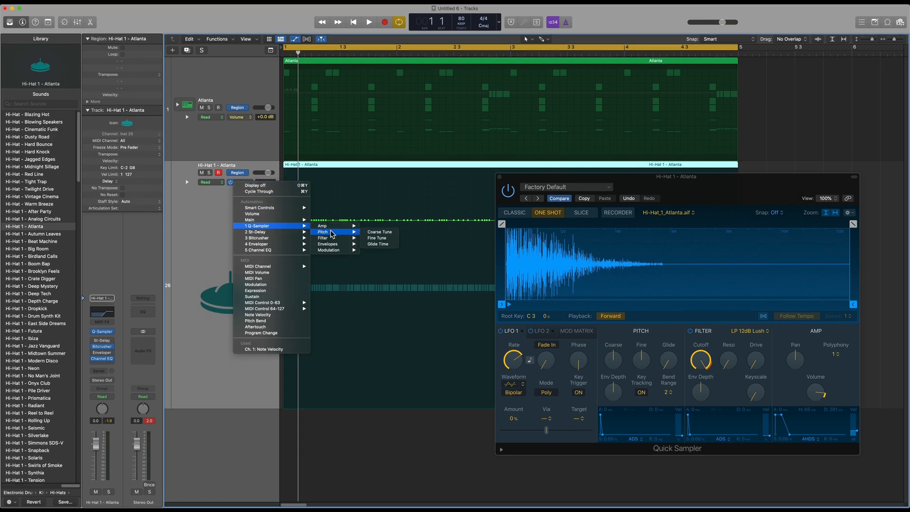
click(392, 232)
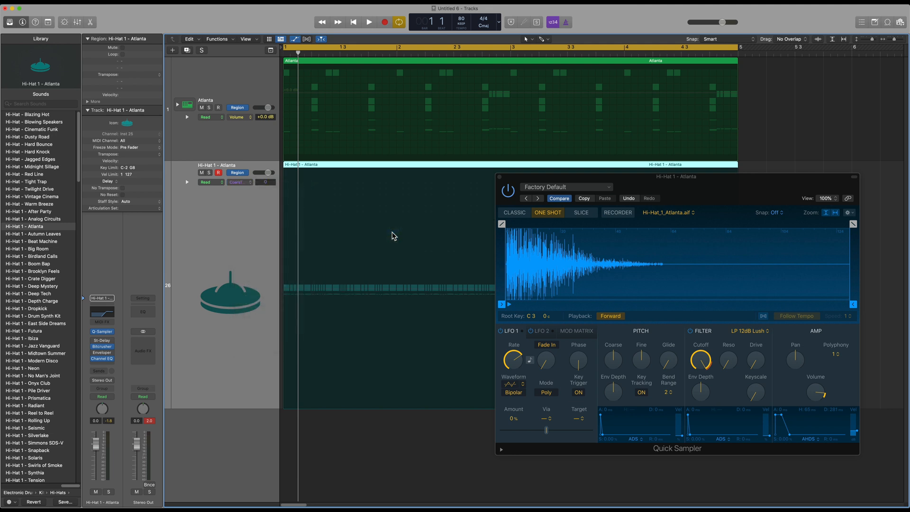
click(499, 177)
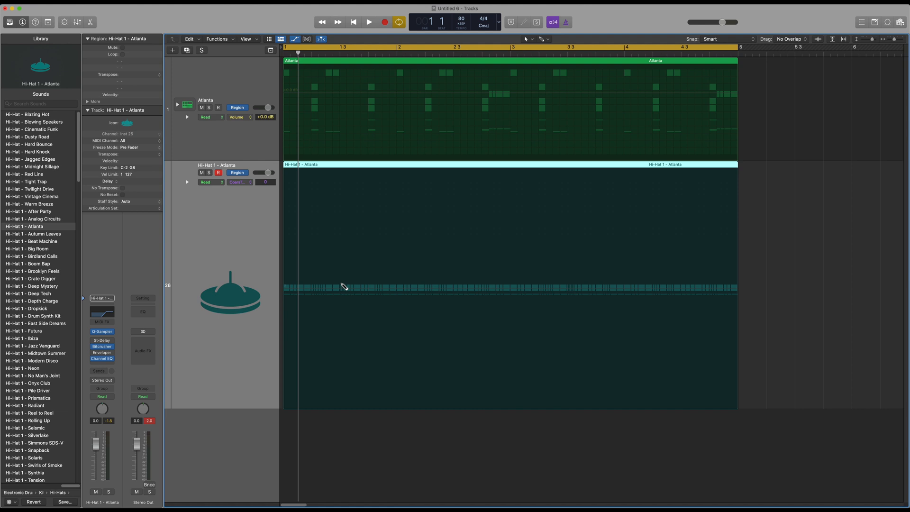
- Try a freehand wavy Coarse Tune curve across the Hi-Hat 1 - Atlanta region, play it with Quick Sampler open, and remove the curve
mouse_move(292, 286)
mouse_down()
mouse_move(430, 278)
mouse_move(579, 306)
mouse_move(736, 285)
mouse_up()
key(space)
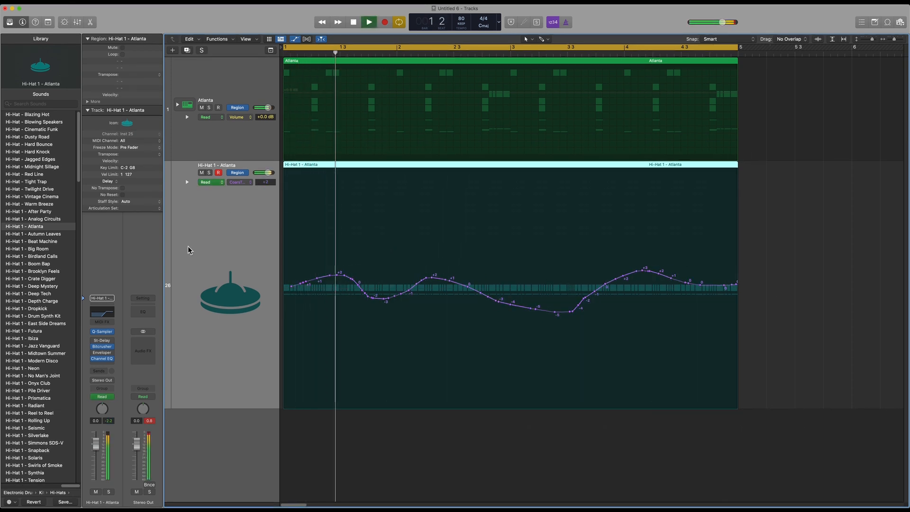
click(103, 332)
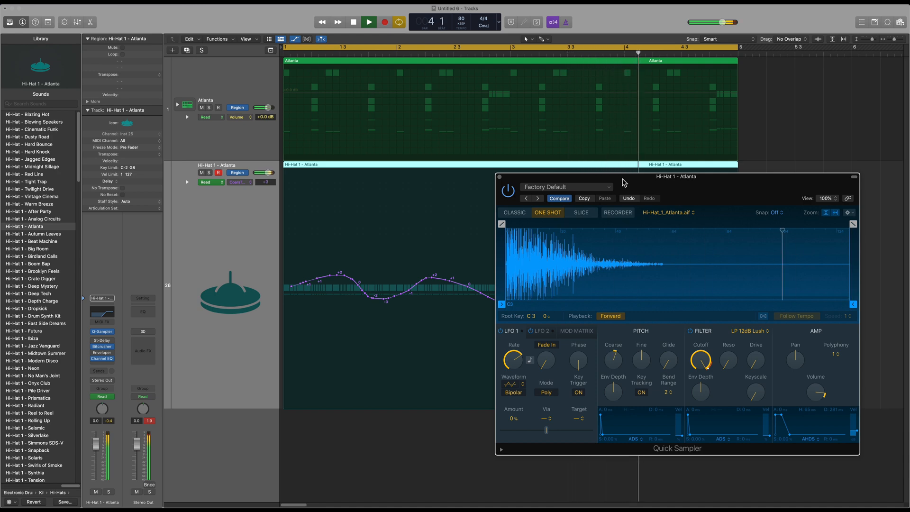
key(space)
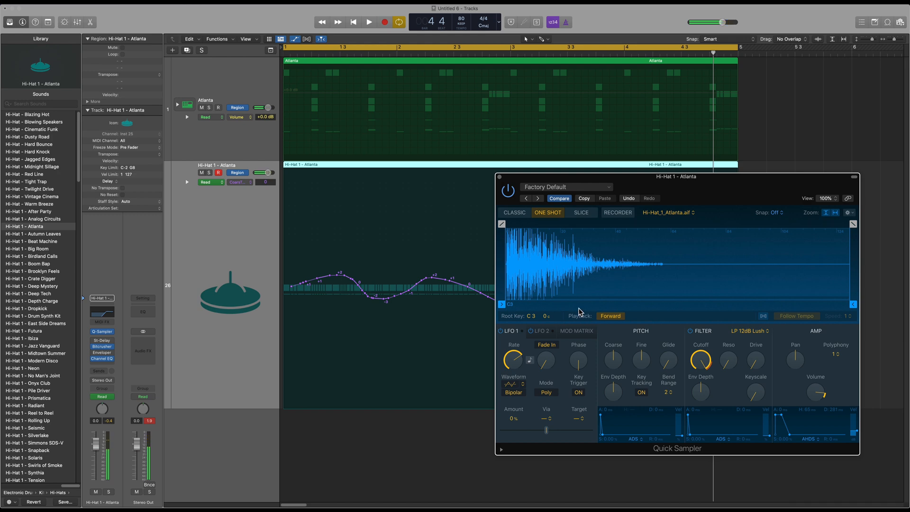
click(232, 244)
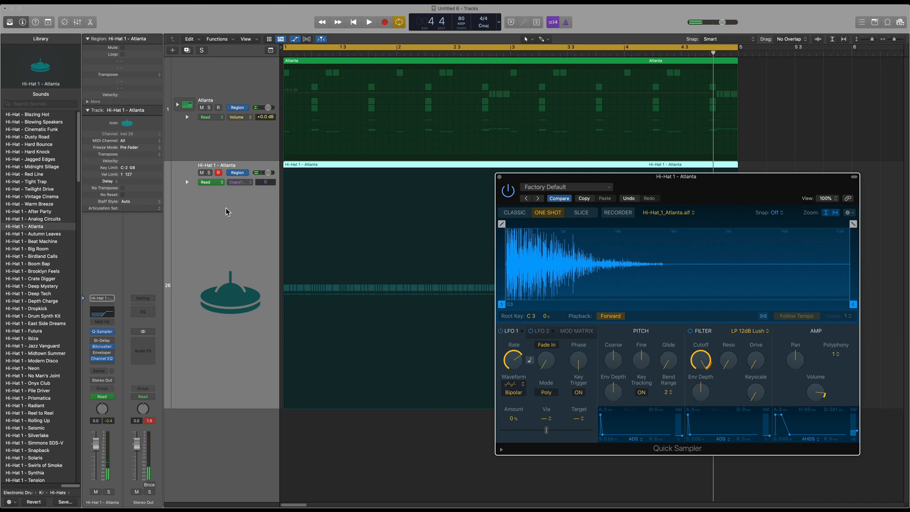
- Set the Hi-Hat 1 - Atlanta track's automation mode to Latch and record live Coarse pitch moves from the project start during playback
click(214, 182)
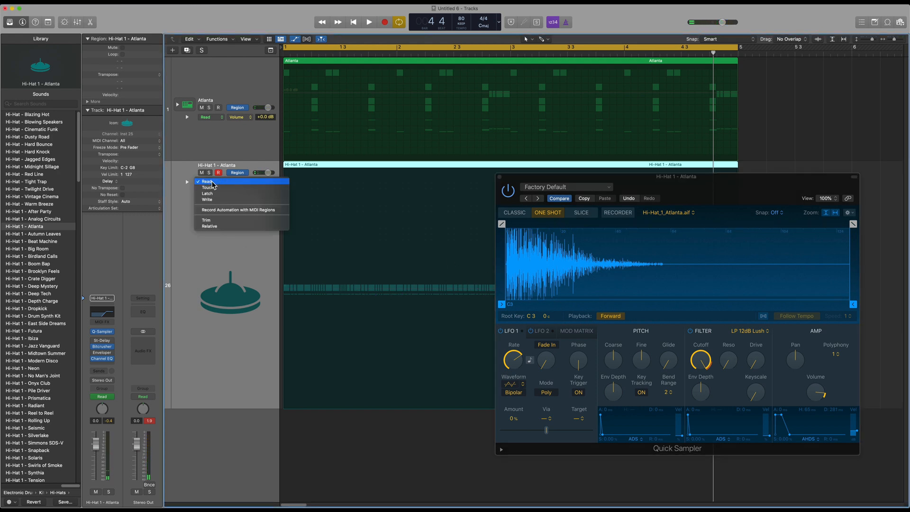
click(234, 194)
key(Return)
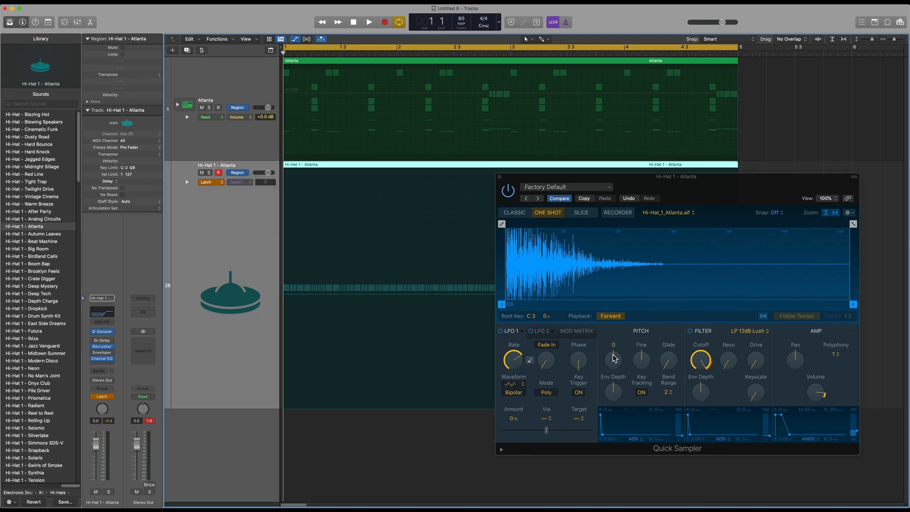
drag(618, 353, 617, 351)
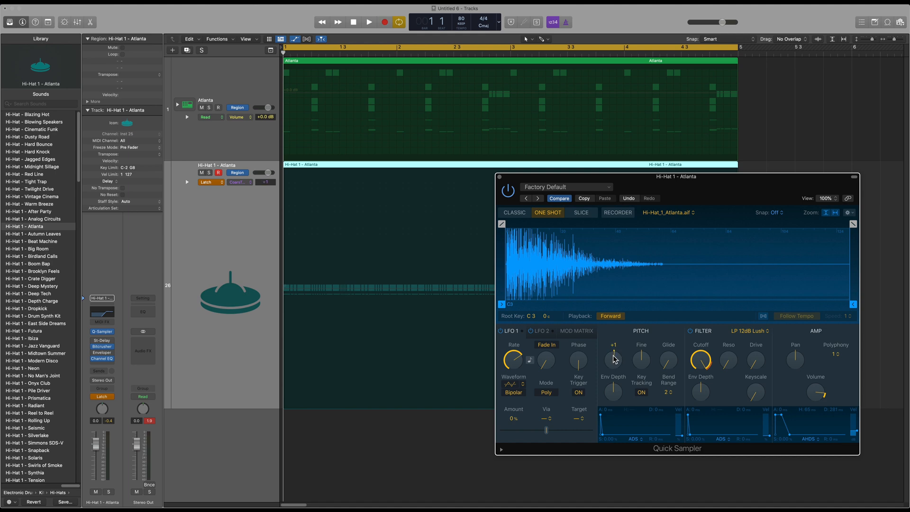
key(space)
mouse_move(615, 365)
mouse_down()
mouse_move(615, 357)
mouse_move(623, 363)
mouse_up()
key(space)
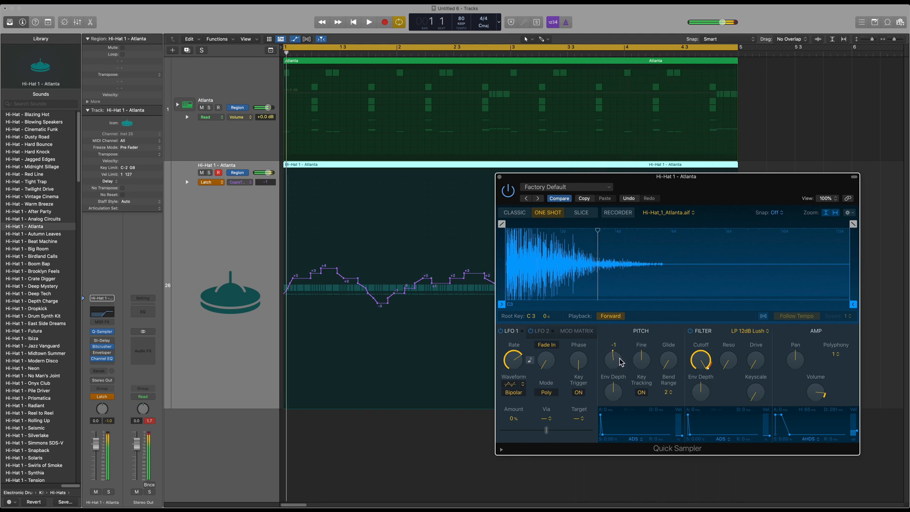
- Return the Hi-Hat 1 - Atlanta track's automation mode to Read and close the Quick Sampler window
click(214, 185)
click(209, 169)
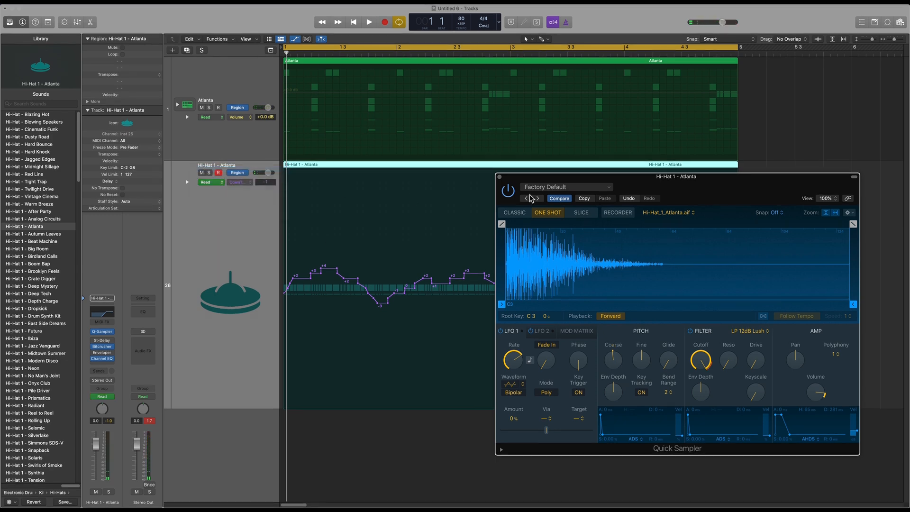
key(super+w)
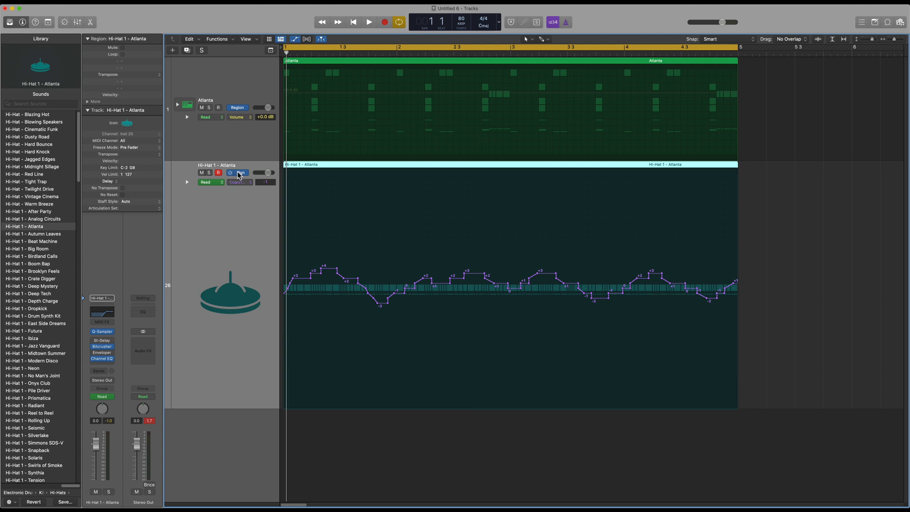
- Repeat the Atlanta and Hi-Hat 1 - Atlanta regions three times up to bar 17, and check the copied automation before hiding it
drag(505, 99, 374, 177)
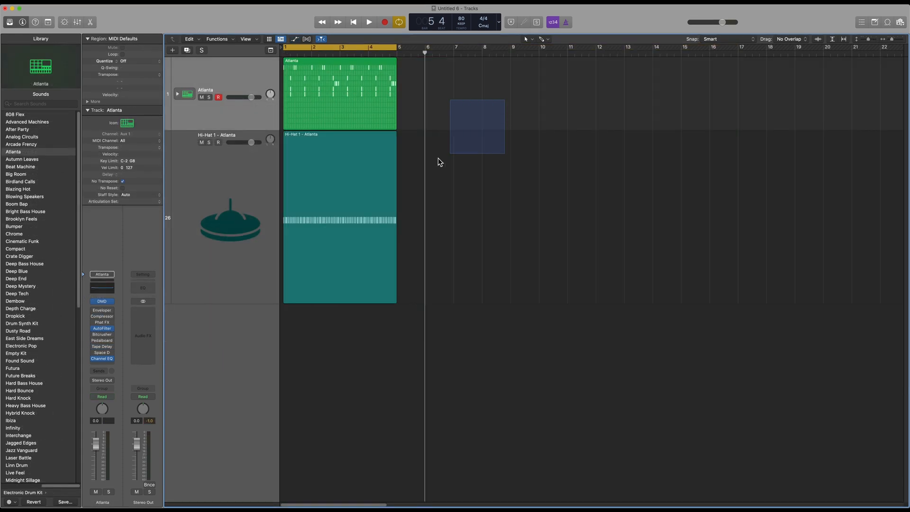
key(super+r)
key(super+r)
key(super+r)
click(491, 320)
key(a)
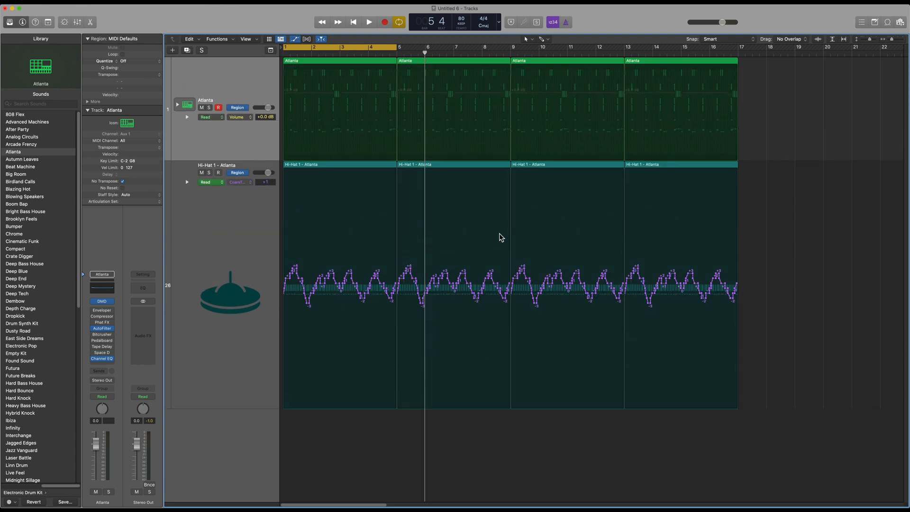
key(a)
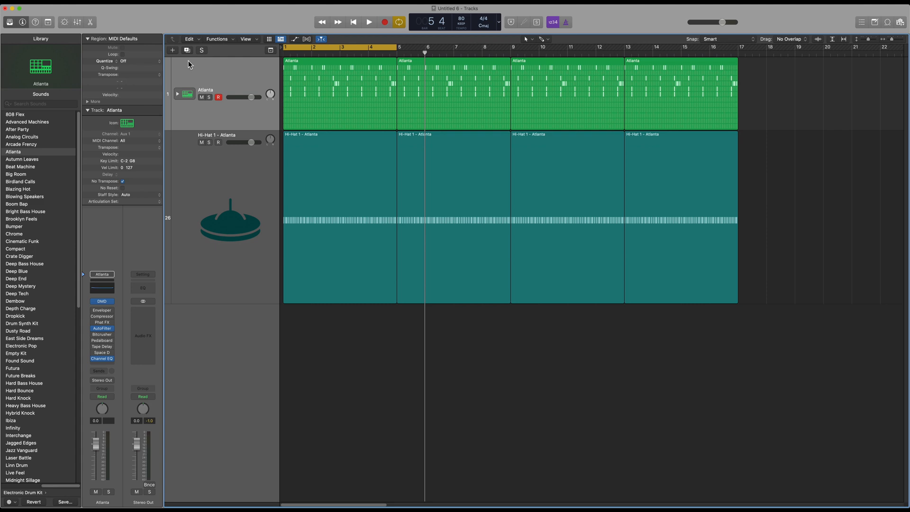
- Show the Live Loops grid beside the tracks and copy an Atlanta and a Hi-Hat 1 - Atlanta region into the scene 1 cells
click(270, 39)
drag(665, 329, 406, 102)
drag(406, 101, 340, 90)
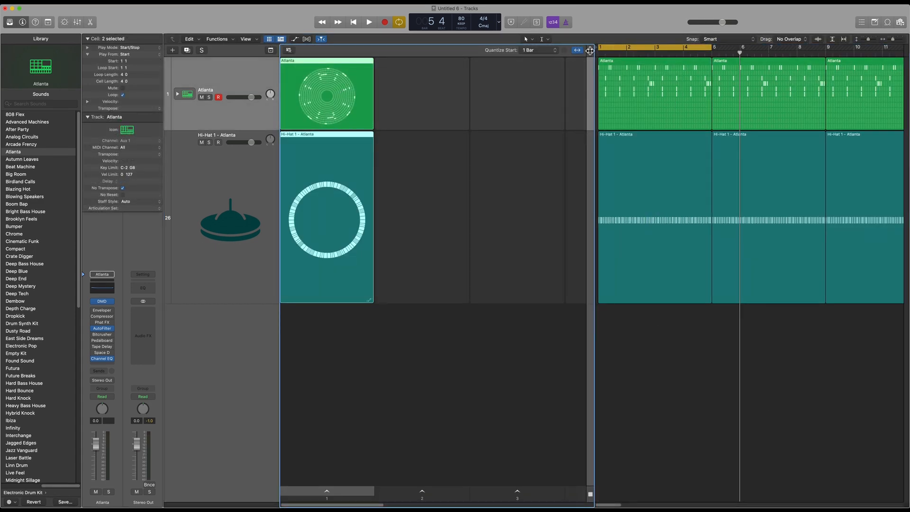
- Check the automation view alongside the new cells, play scene 1 with the automation hidden and shown, and stop playback
click(590, 50)
key(a)
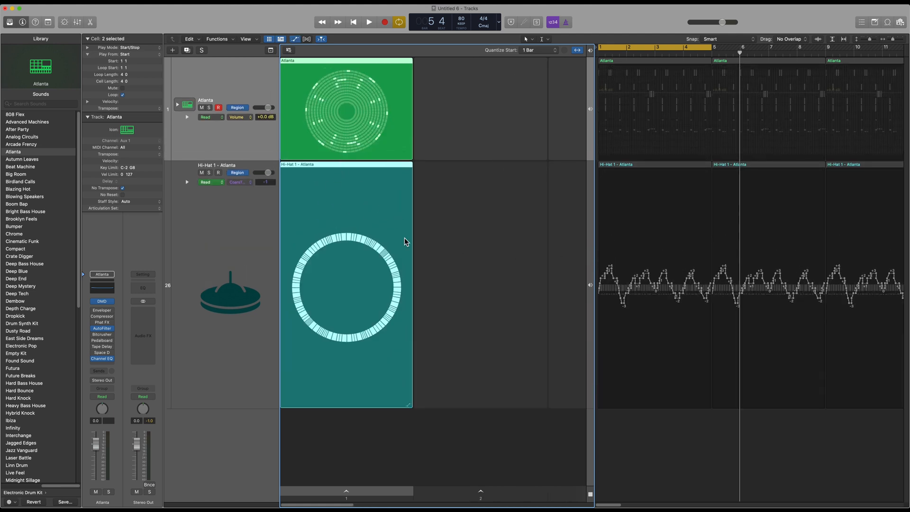
key(a)
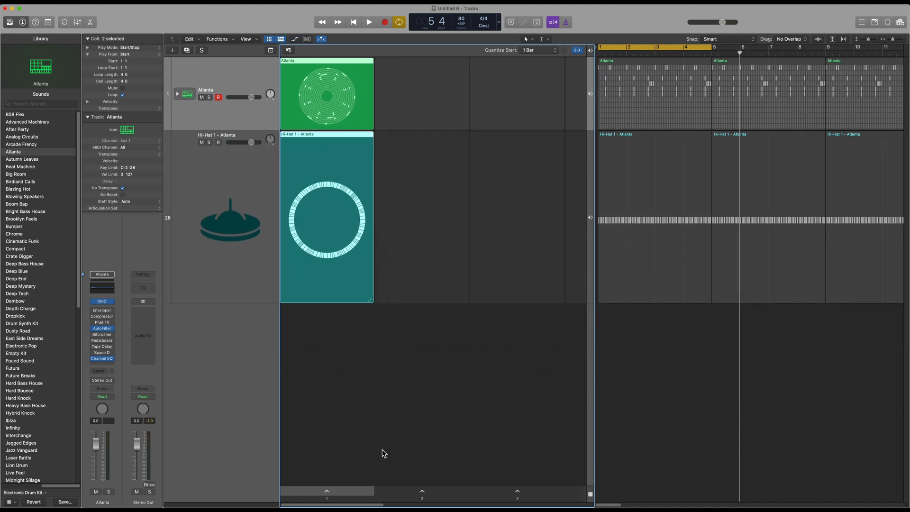
click(354, 493)
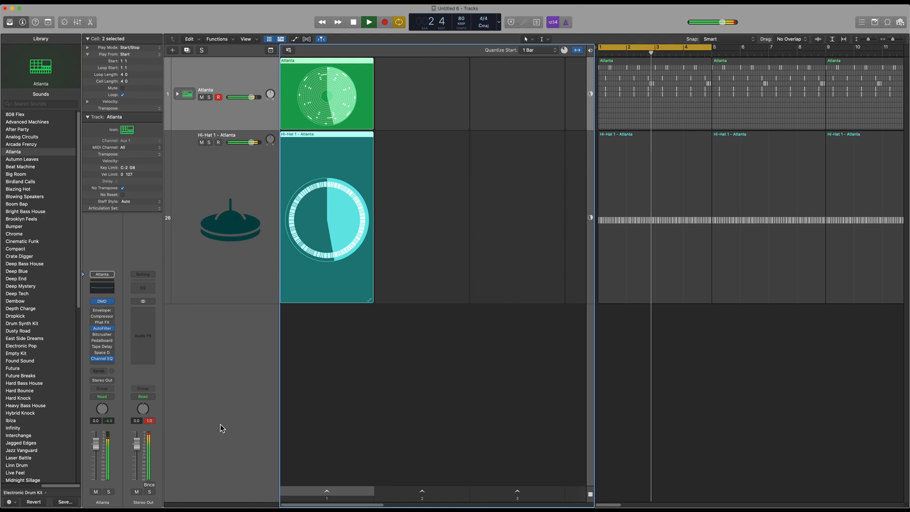
key(a)
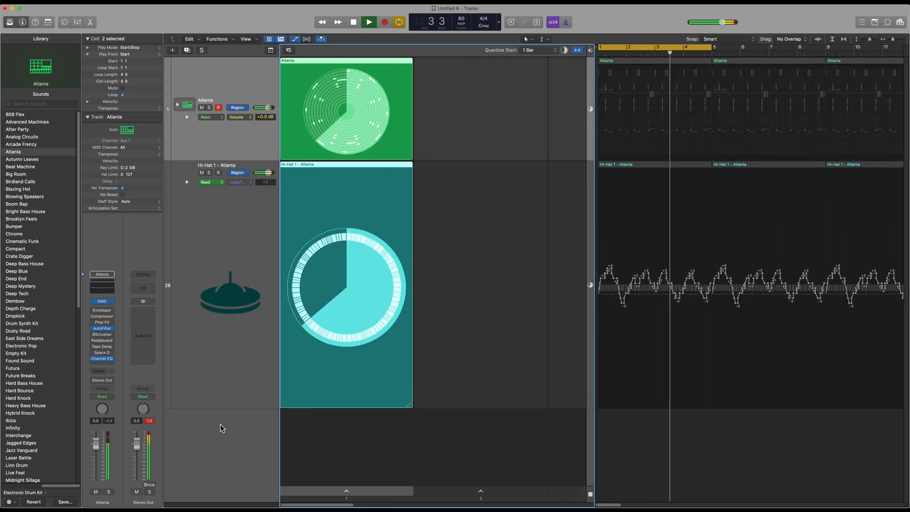
key(space)
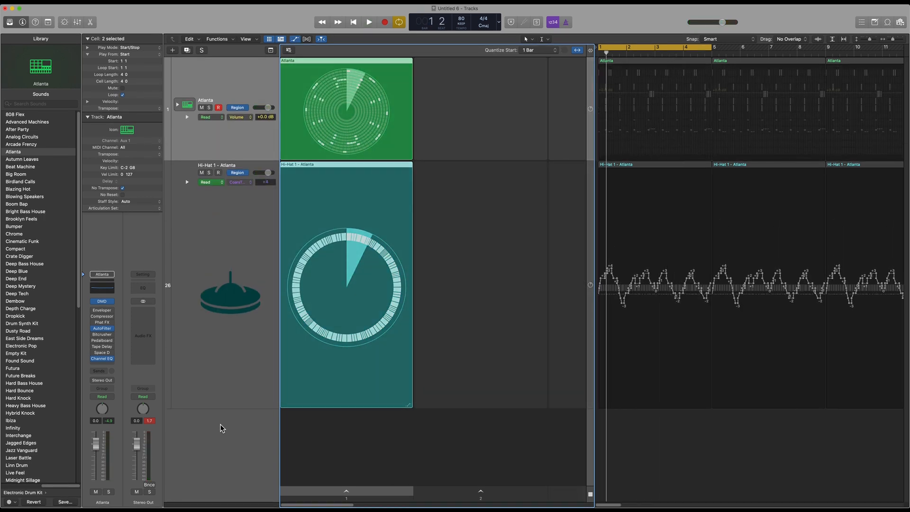